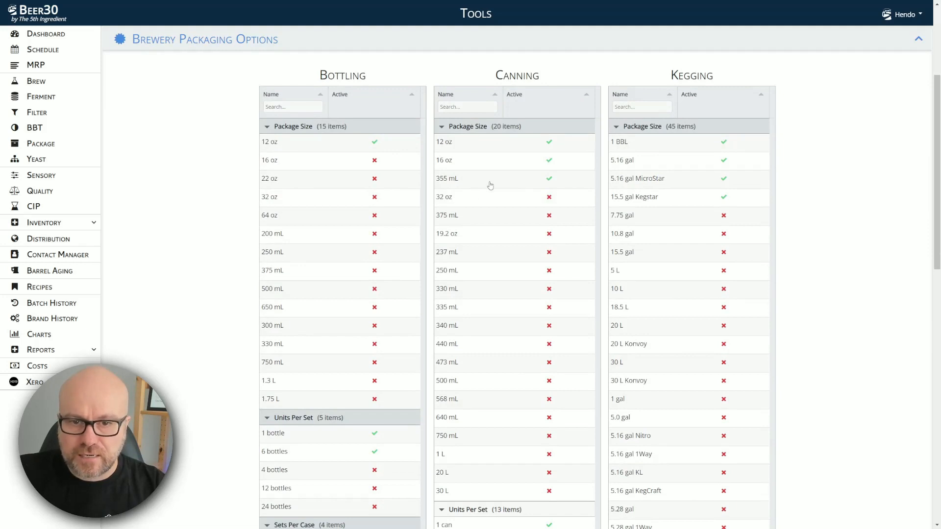
# Step: Activate the 375 mL can size and 4-can sets for canning, then expand Inventory in the sidebar
pyautogui.click(549, 215)
pyautogui.scroll(-1, 574, 233)
pyautogui.scroll(-7, 575, 234)
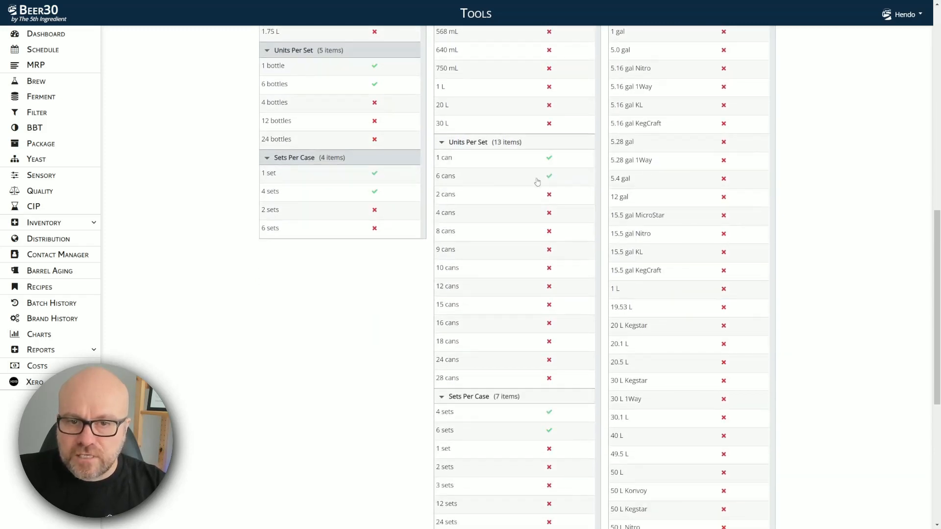
pyautogui.click(550, 215)
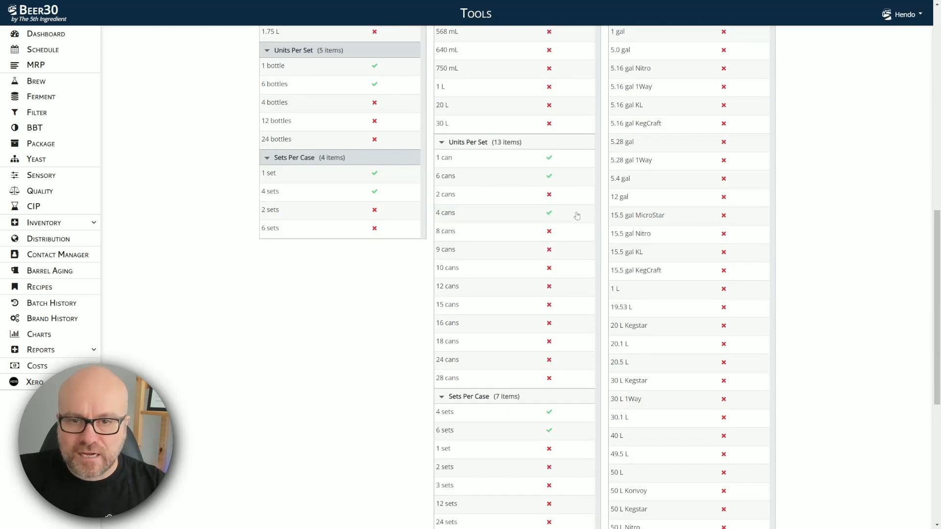
pyautogui.scroll(-3, 481, 250)
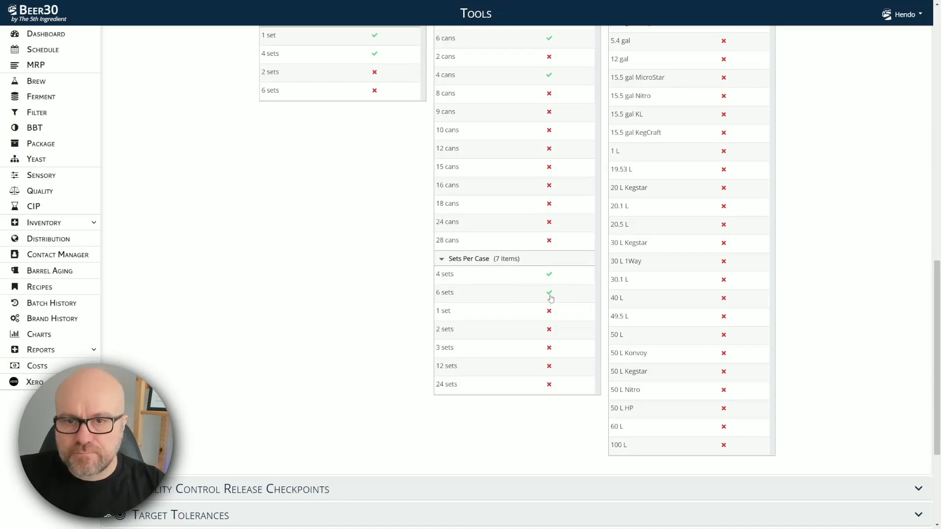
pyautogui.scroll(15, 550, 298)
pyautogui.scroll(2, 550, 298)
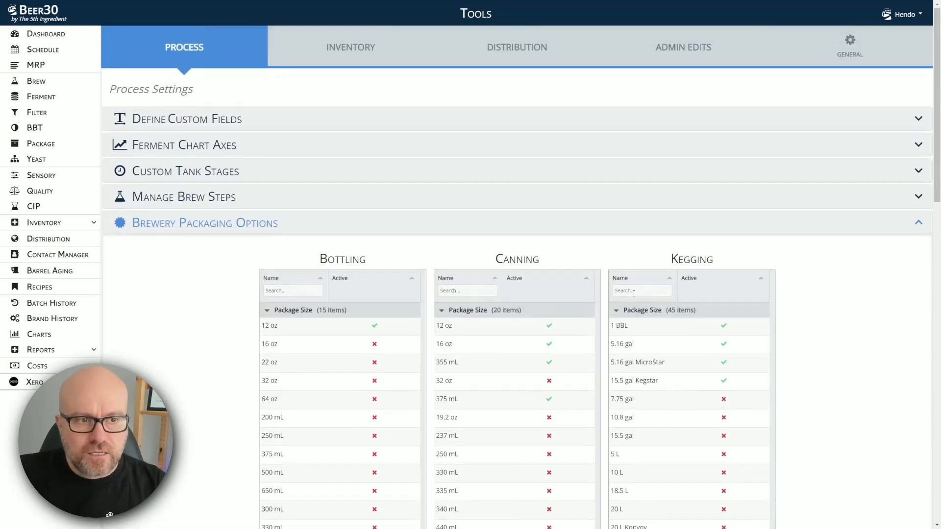
pyautogui.click(91, 223)
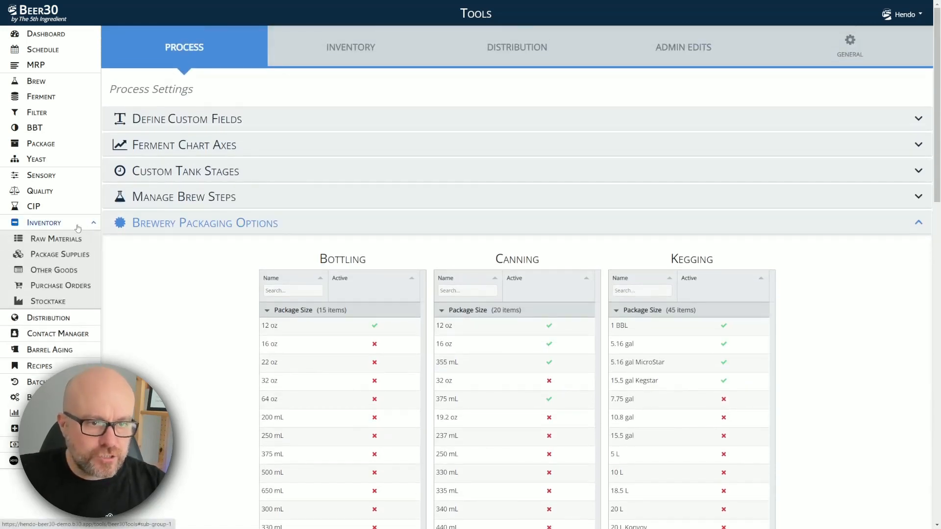
# Step: Open Package Supplies inventory and switch to the Canning Supplies tab
pyautogui.click(63, 256)
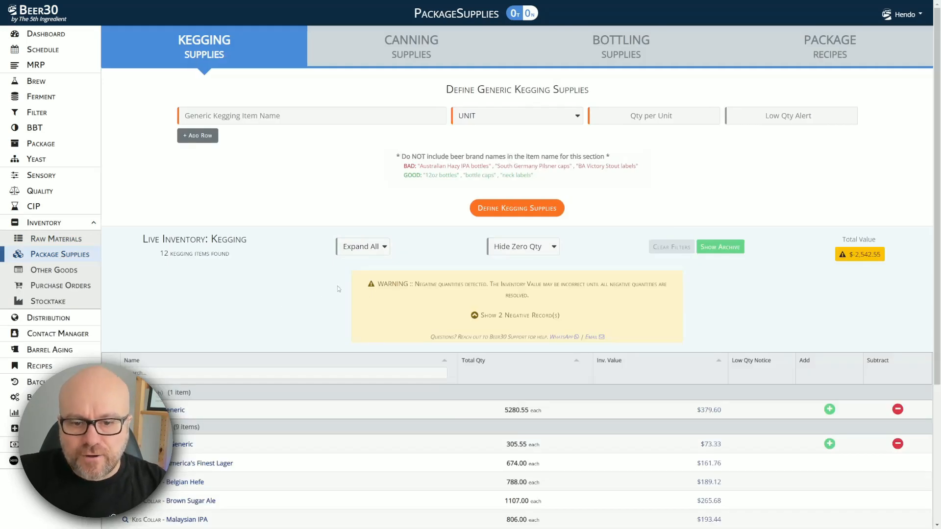
pyautogui.click(416, 45)
pyautogui.scroll(-2, 316, 246)
pyautogui.scroll(2, 315, 246)
pyautogui.scroll(-4, 190, 293)
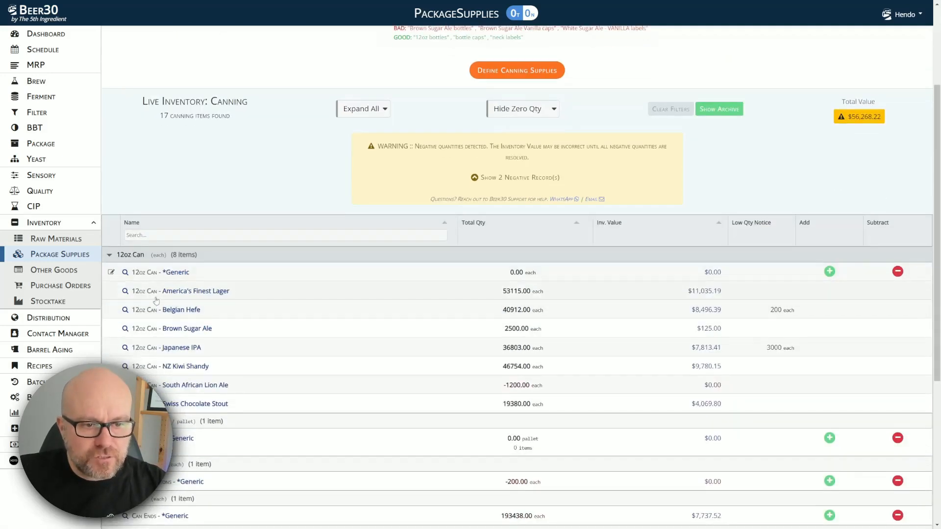
pyautogui.scroll(-4, 157, 297)
pyautogui.scroll(-3, 151, 297)
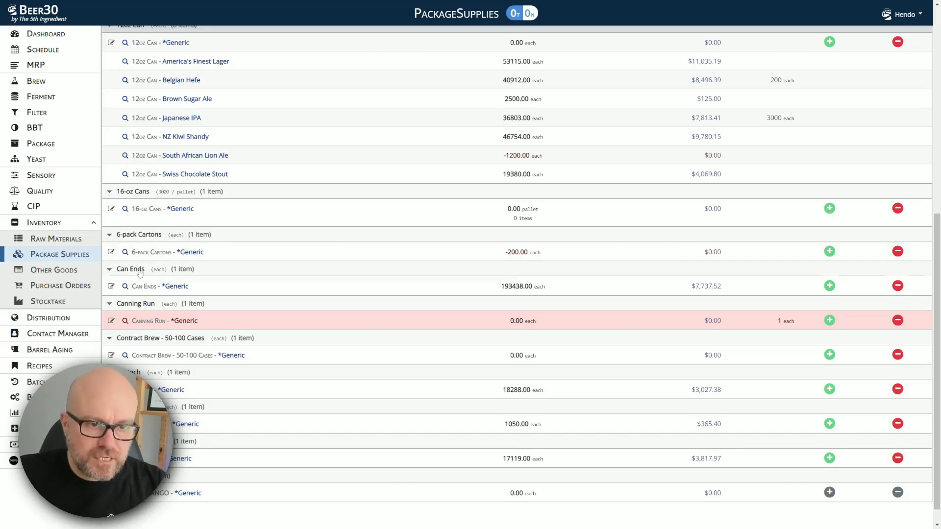
pyautogui.scroll(10, 331, 404)
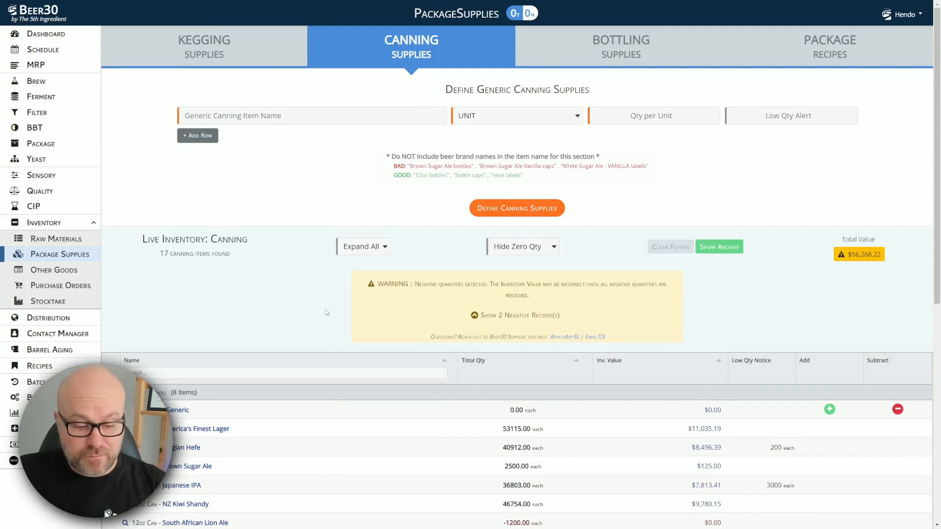
pyautogui.moveTo(289, 116)
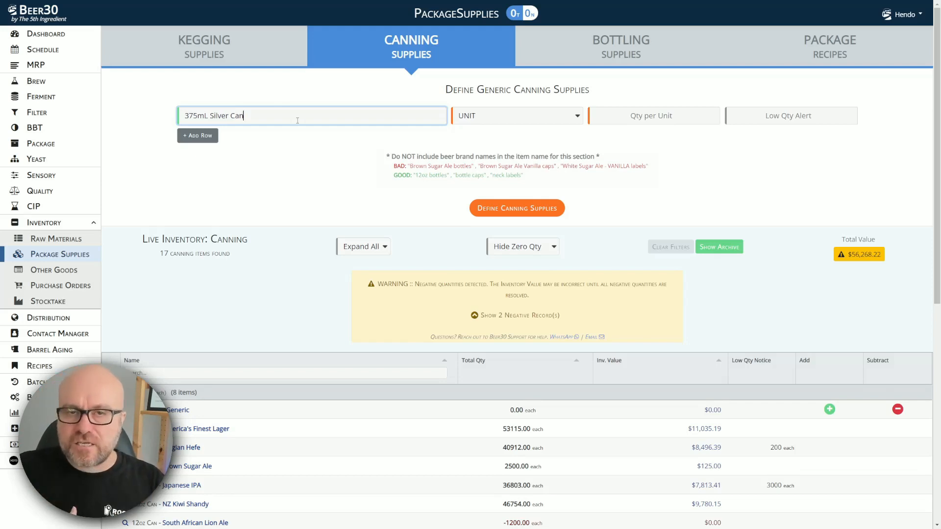
# Step: Set 375mL Silver Can's unit to pallet with 3000 per pallet
pyautogui.click(473, 116)
pyautogui.click(484, 141)
pyautogui.click(682, 120)
pyautogui.write('3000')
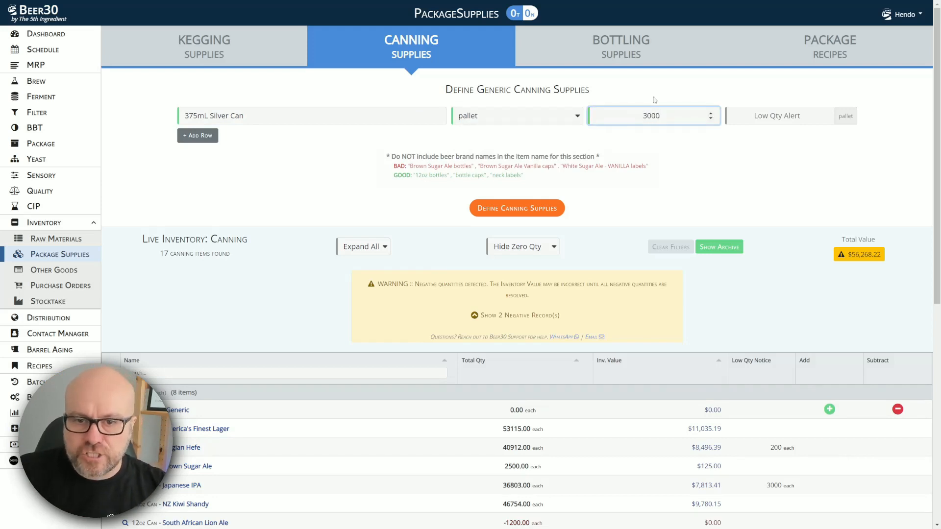
# Step: Add a 202CDL Can Lid row measured in boxes of 625
pyautogui.click(198, 136)
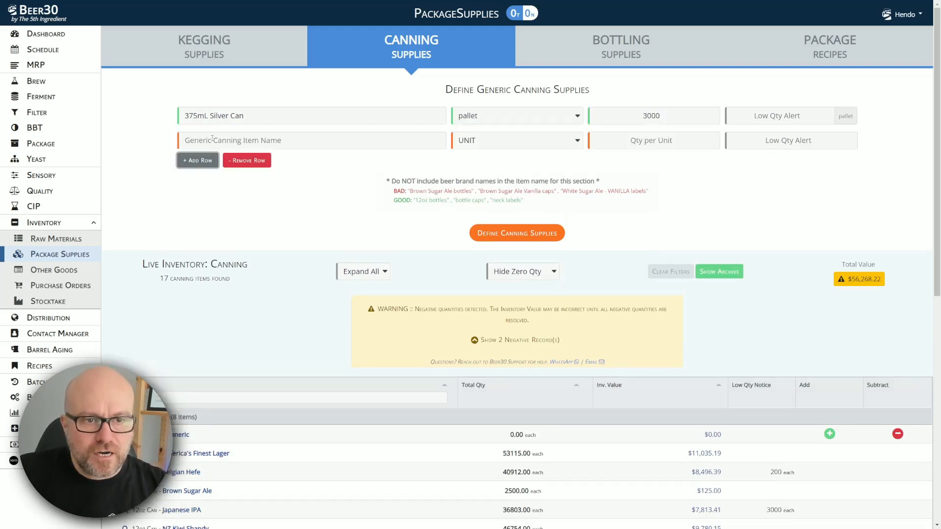
pyautogui.write('202')
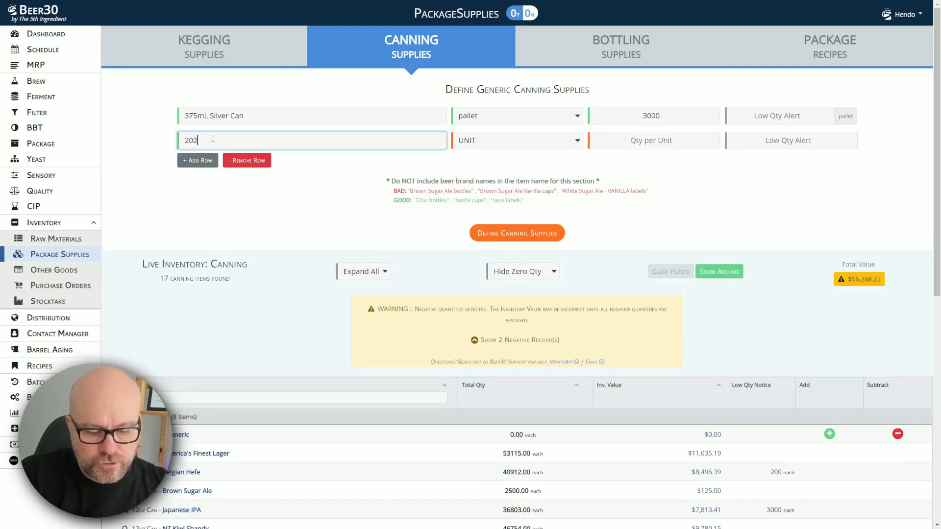
pyautogui.write('CDL Can')
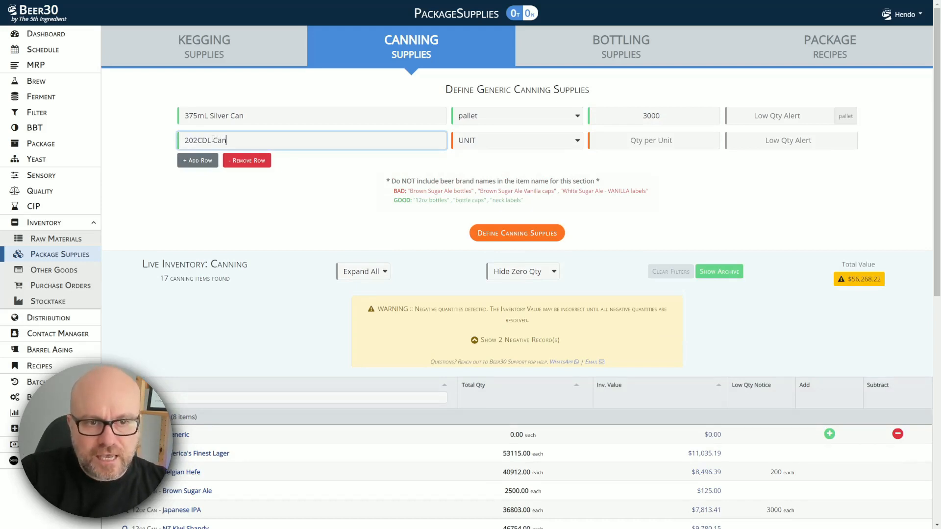
pyautogui.write(' Lid')
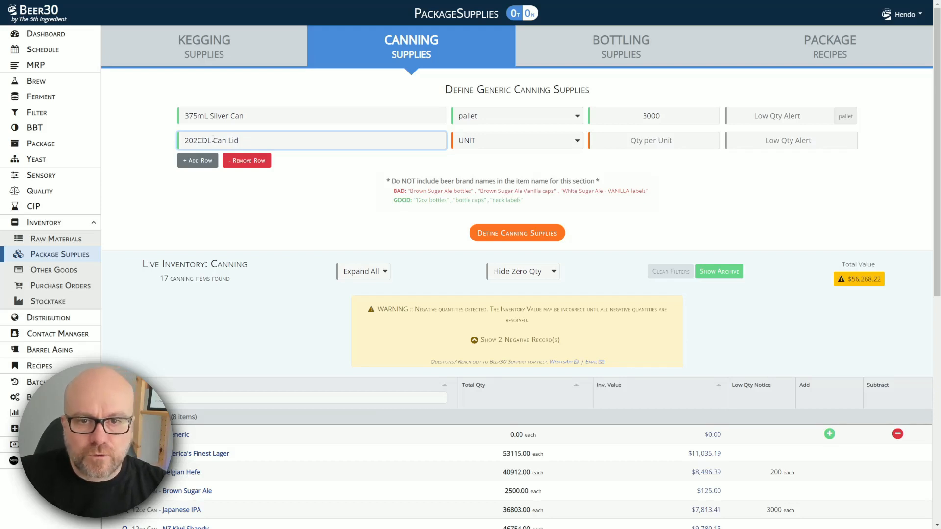
pyautogui.click(537, 141)
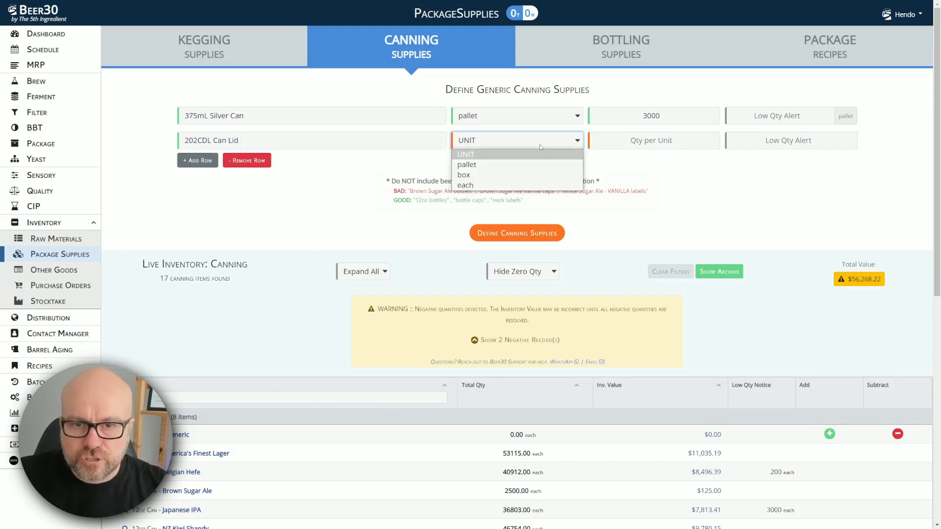
pyautogui.click(527, 177)
pyautogui.click(640, 144)
pyautogui.write('625')
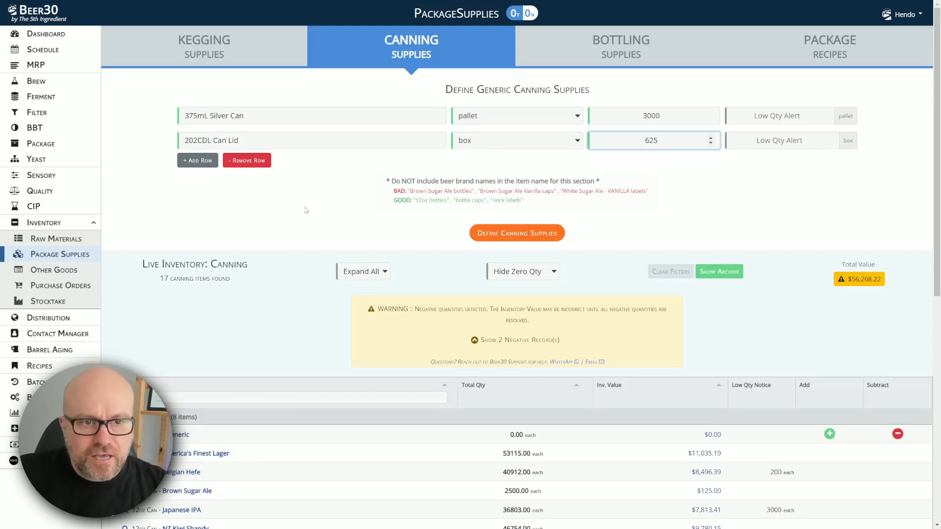
# Step: Add a 24 x 375mL Carton Outer row measured each, and save the three supplies
pyautogui.click(199, 161)
pyautogui.click(211, 164)
pyautogui.write('24 x 375mL Carton Outer')
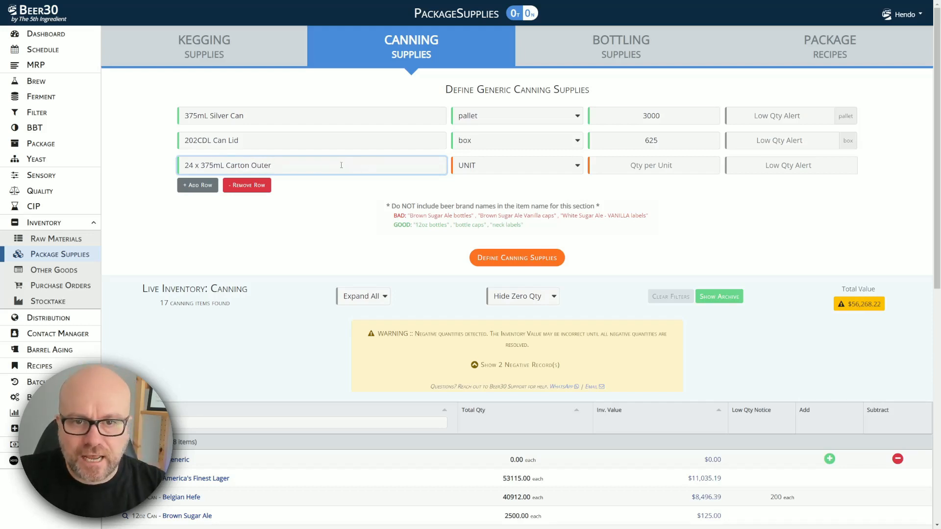
pyautogui.click(517, 165)
pyautogui.click(490, 212)
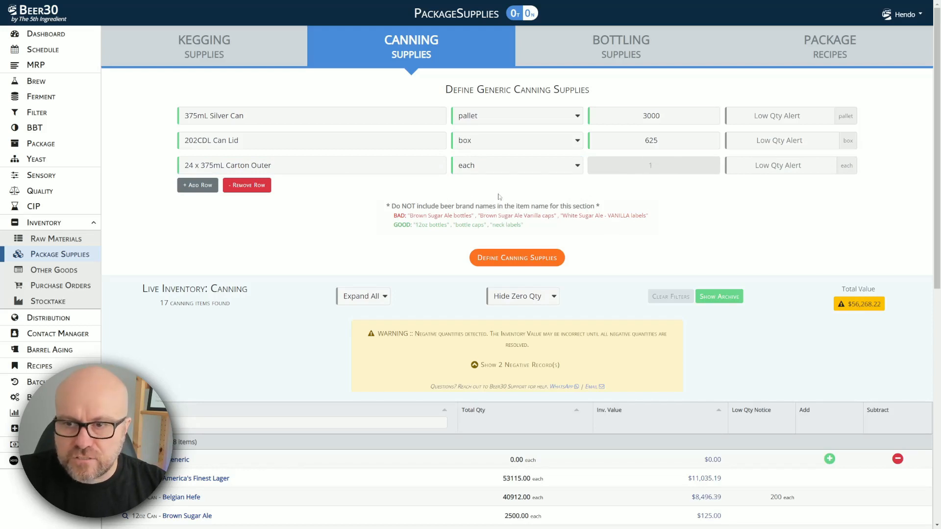
pyautogui.click(504, 256)
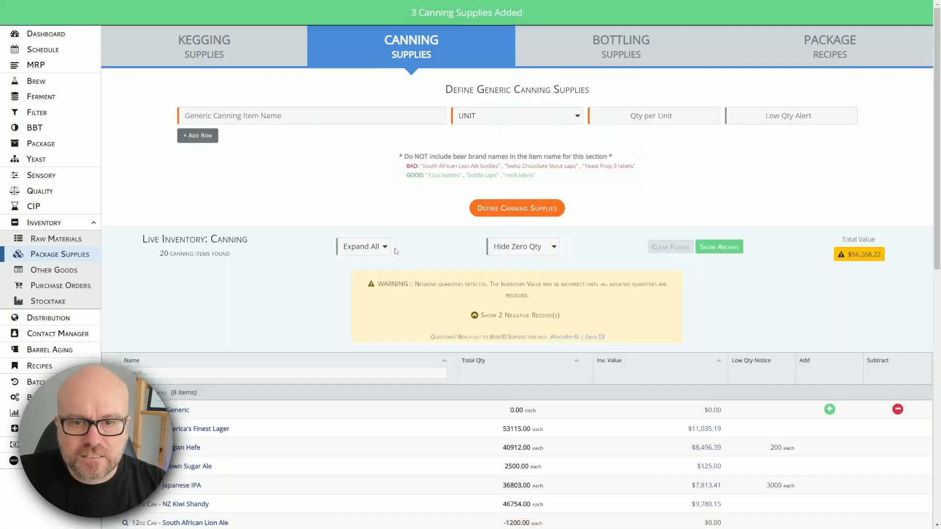
pyautogui.click(259, 119)
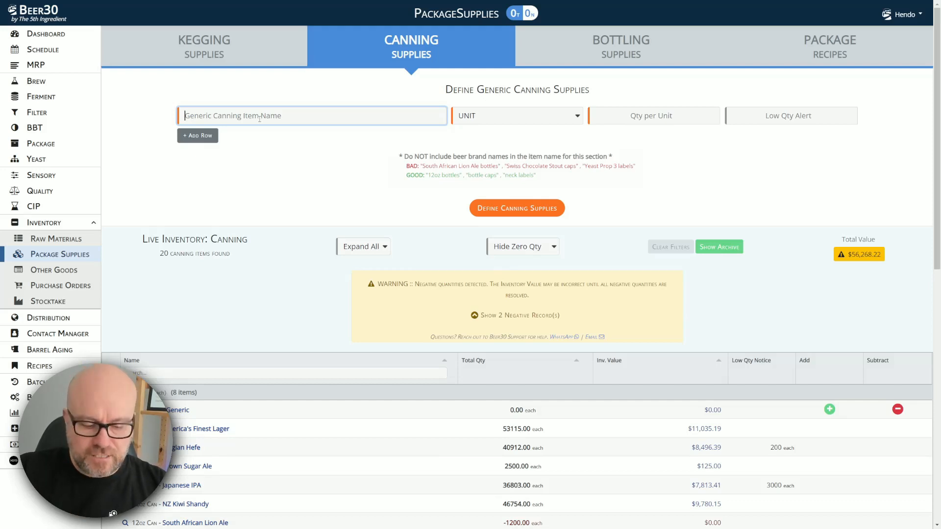
pyautogui.write('37')
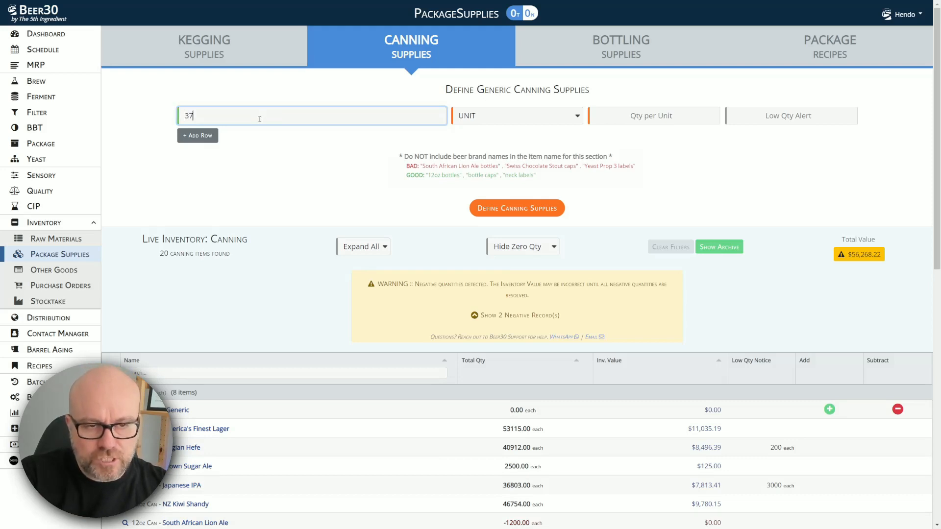
pyautogui.write('5mL Can Label')
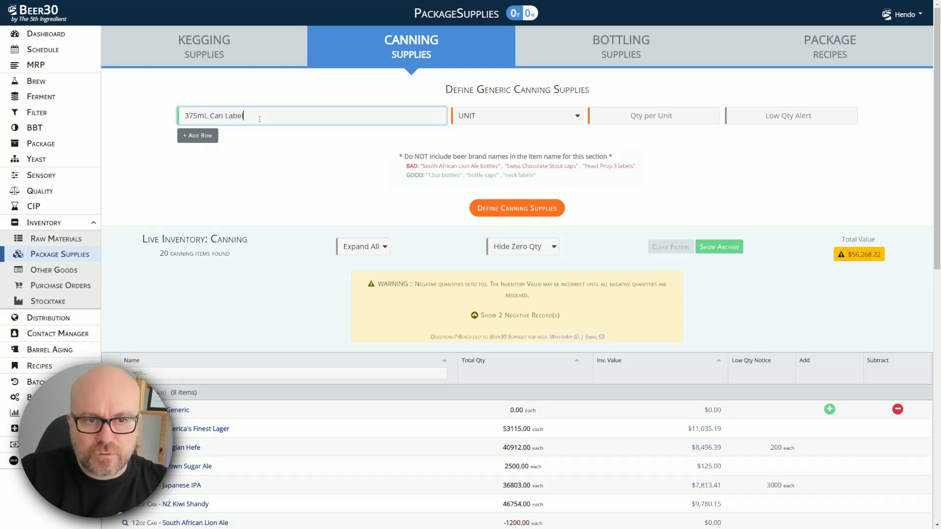
pyautogui.click(511, 117)
pyautogui.click(521, 160)
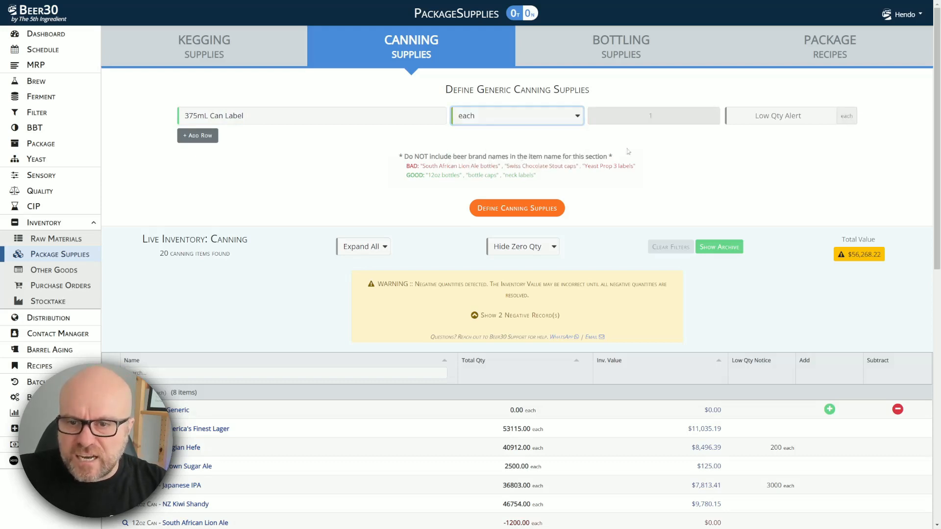
pyautogui.click(549, 209)
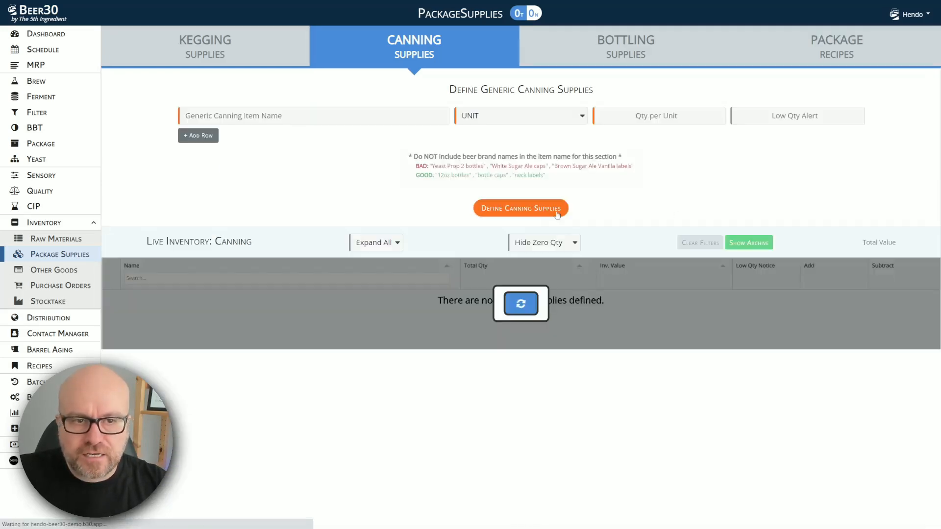
pyautogui.scroll(-7, 130, 211)
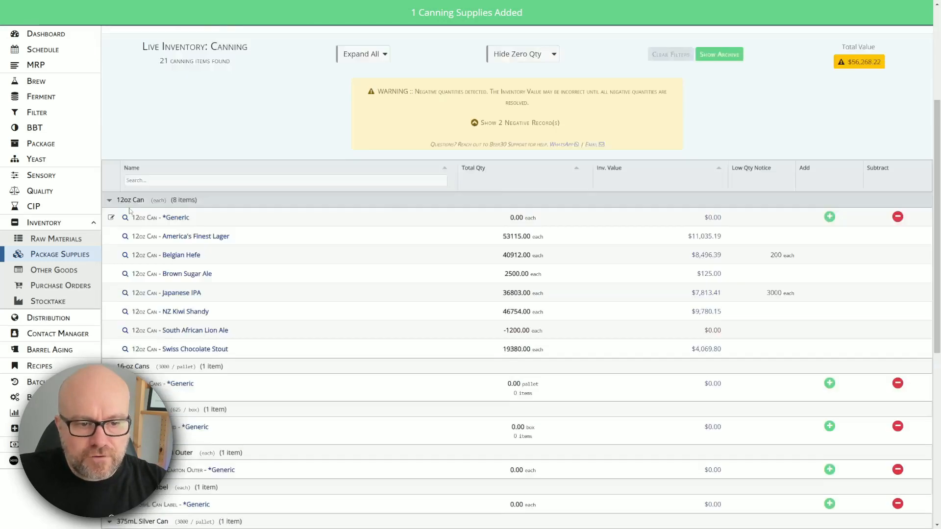
pyautogui.scroll(7, 196, 234)
pyautogui.scroll(-8, 164, 234)
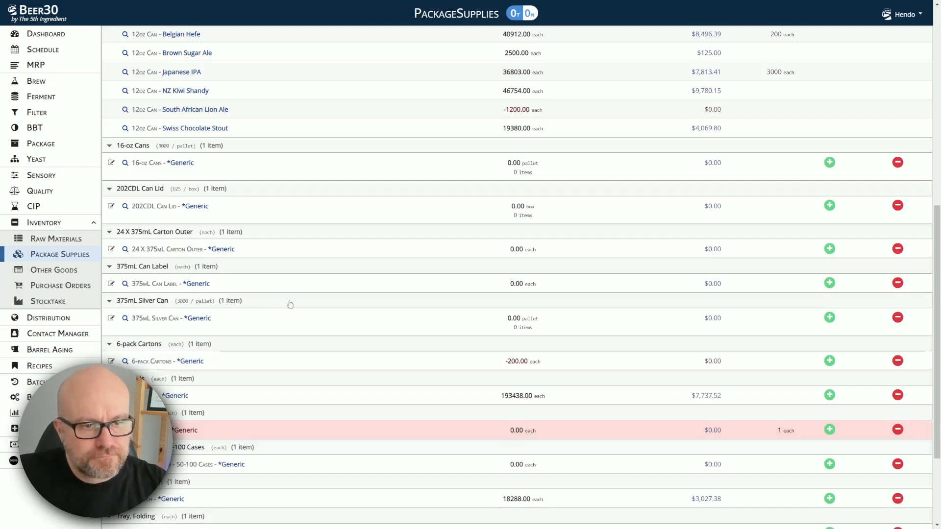
pyautogui.scroll(8, 279, 302)
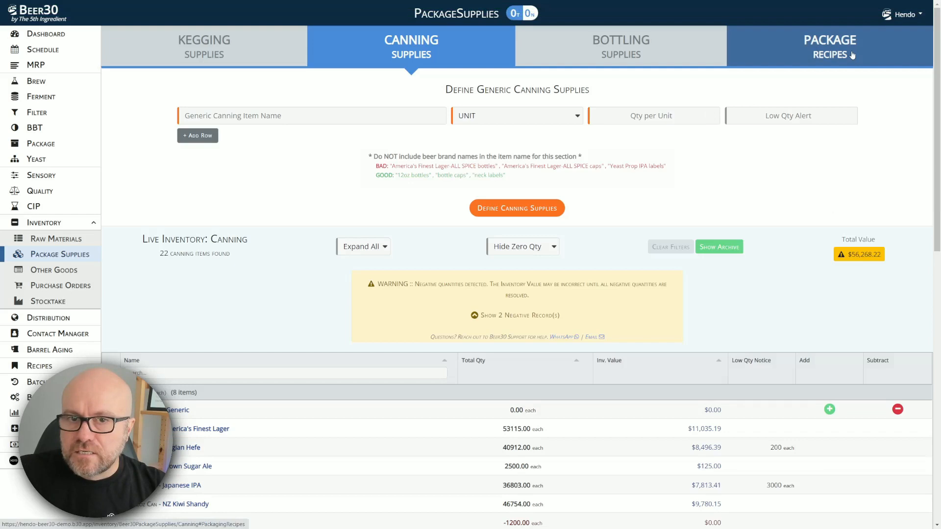
# Step: Start a new Canning package recipe labelled '24 x 375mL Carton (4 Packs)'
pyautogui.click(821, 54)
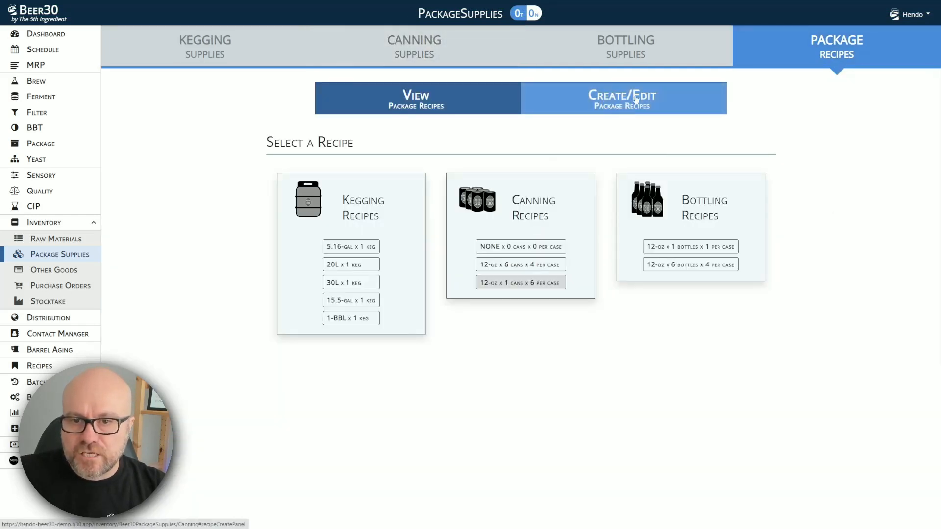
pyautogui.click(611, 104)
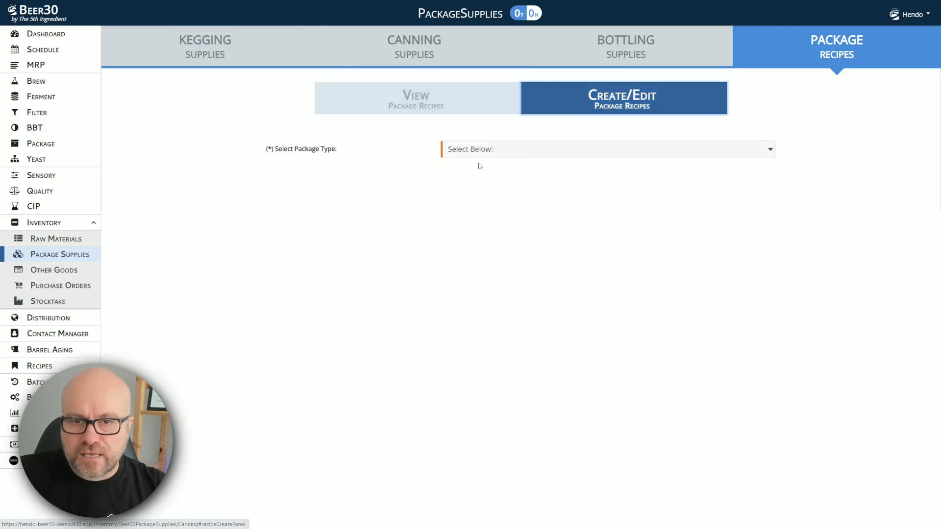
pyautogui.click(522, 152)
pyautogui.click(506, 183)
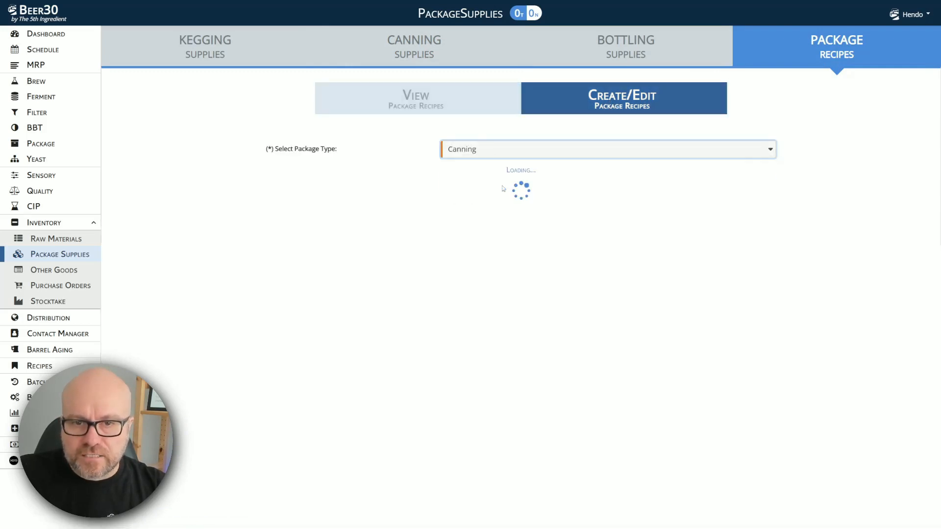
pyautogui.click(477, 173)
pyautogui.write('24 x 37')
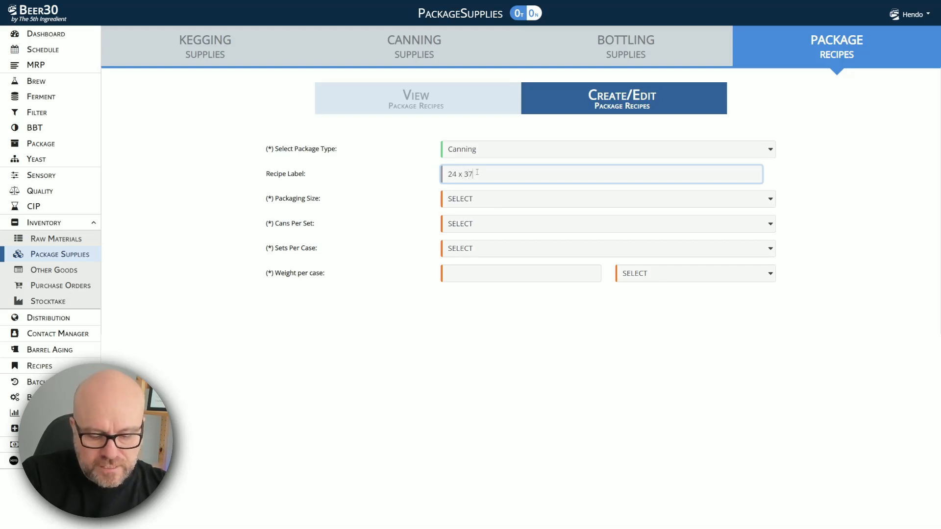
pyautogui.write('5mL Carton (4 ')
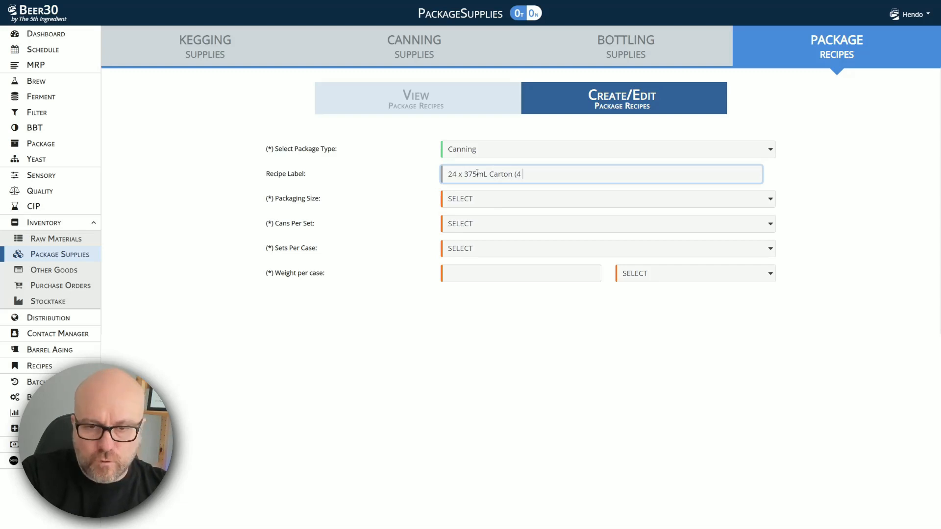
pyautogui.write('Packs)')
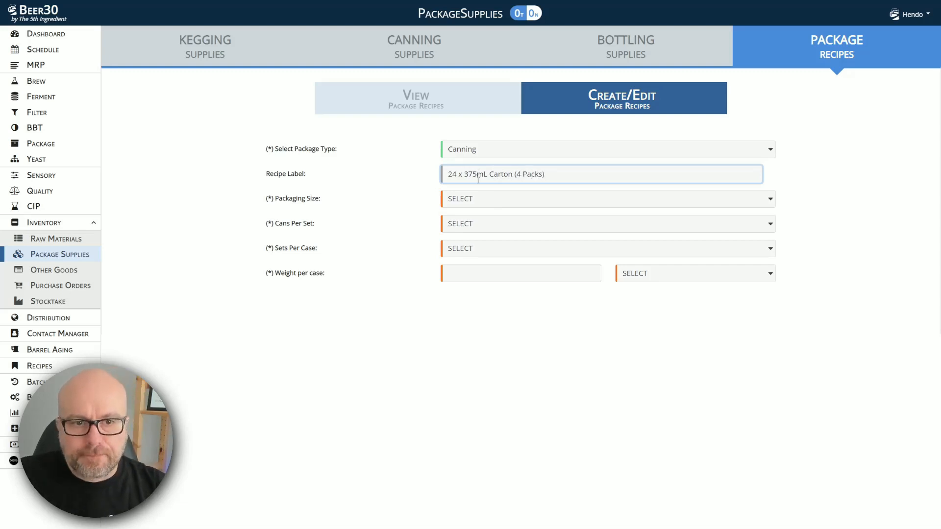
# Step: Set the recipe to 375-mL cans, 4 cans per set, 6 sets per case, 13 kg per case
pyautogui.click(485, 199)
pyautogui.click(479, 254)
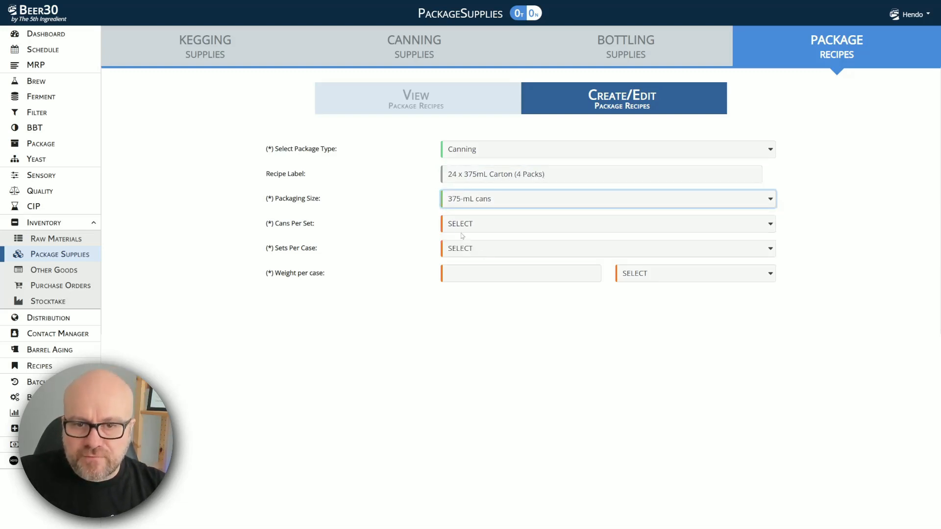
pyautogui.click(489, 226)
pyautogui.click(468, 260)
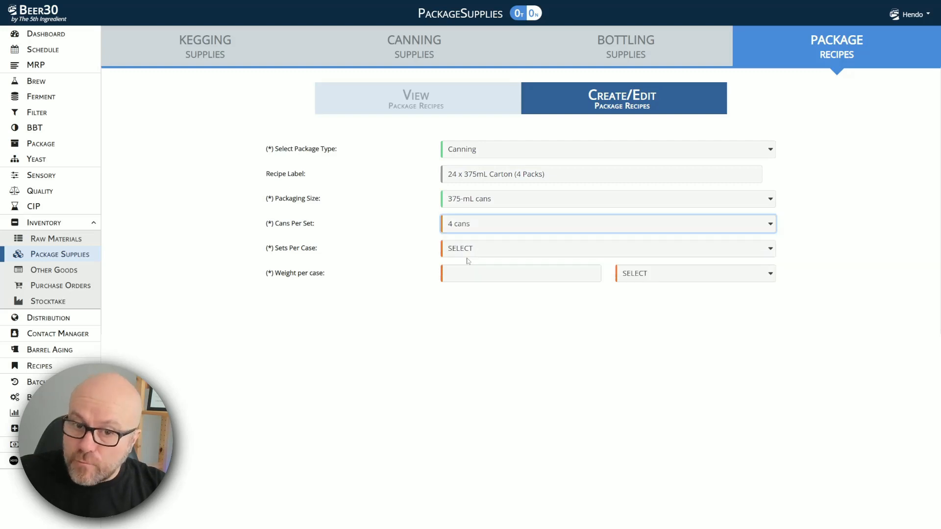
pyautogui.click(519, 252)
pyautogui.click(512, 284)
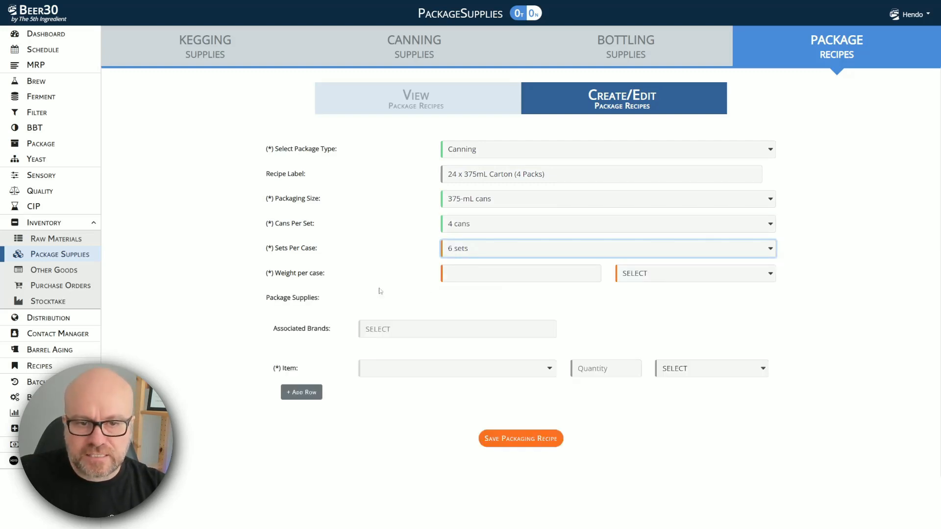
pyautogui.click(466, 273)
pyautogui.write('13')
pyautogui.click(623, 275)
pyautogui.click(656, 309)
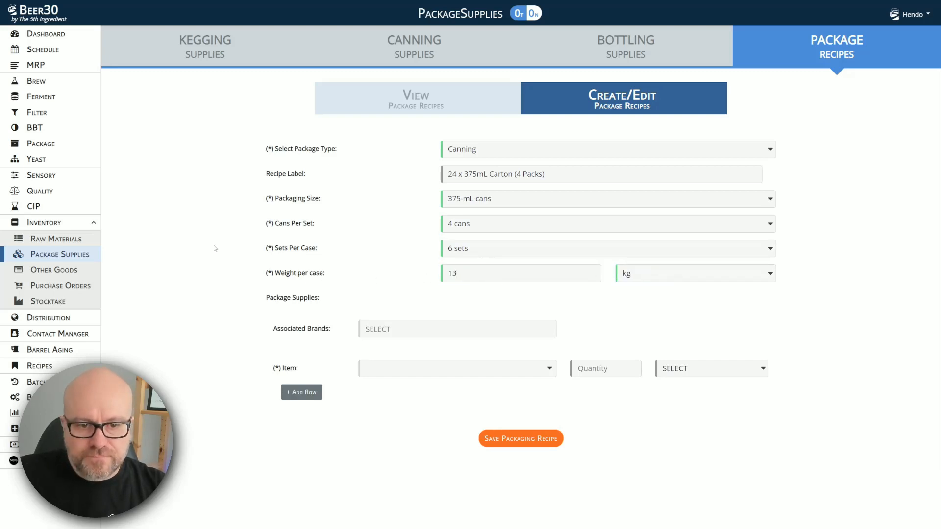
# Step: Associate Peruvian Amber Ale and South African Lion Ale brands with the recipe
pyautogui.click(390, 329)
pyautogui.write('ambe')
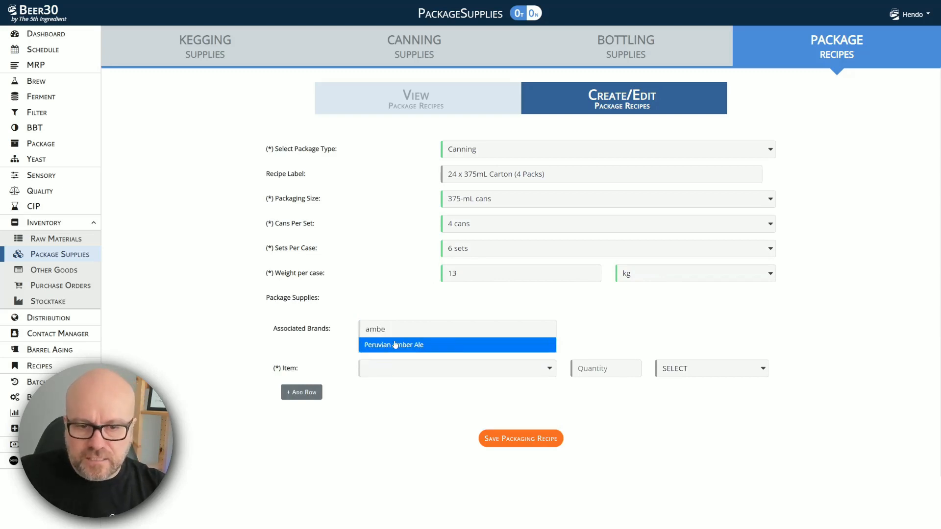
pyautogui.click(395, 344)
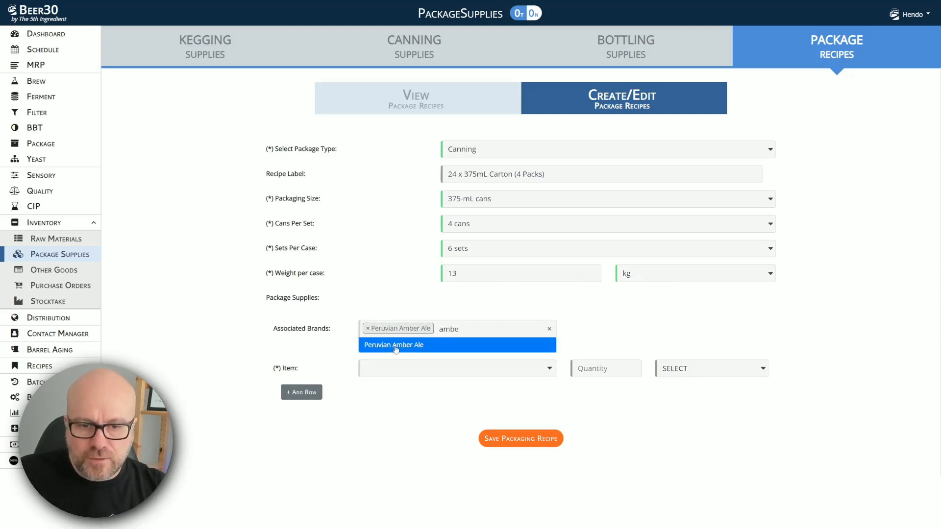
pyautogui.click(473, 332)
pyautogui.write('sout')
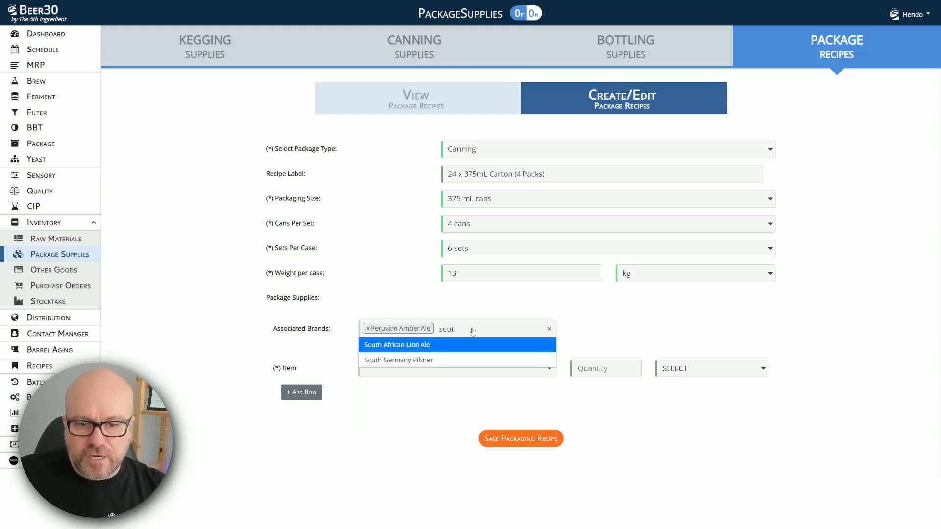
pyautogui.click(425, 348)
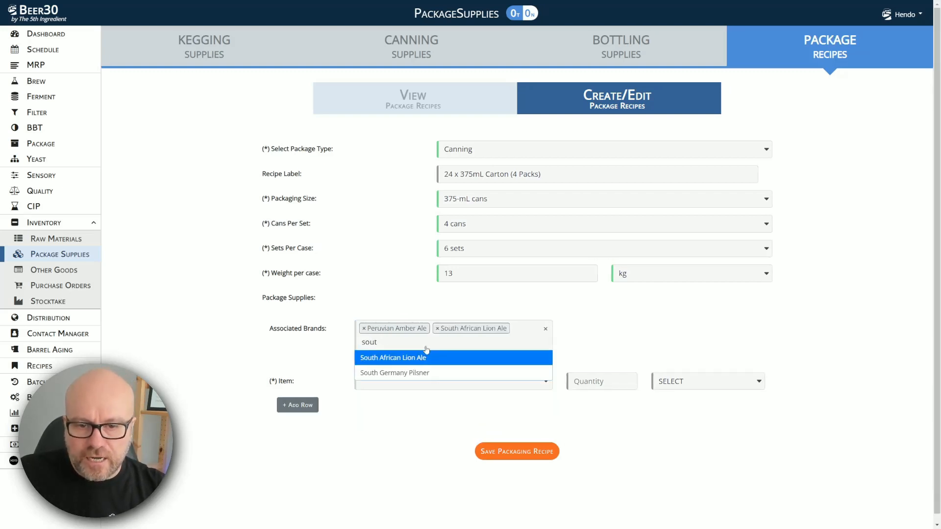
pyautogui.click(209, 346)
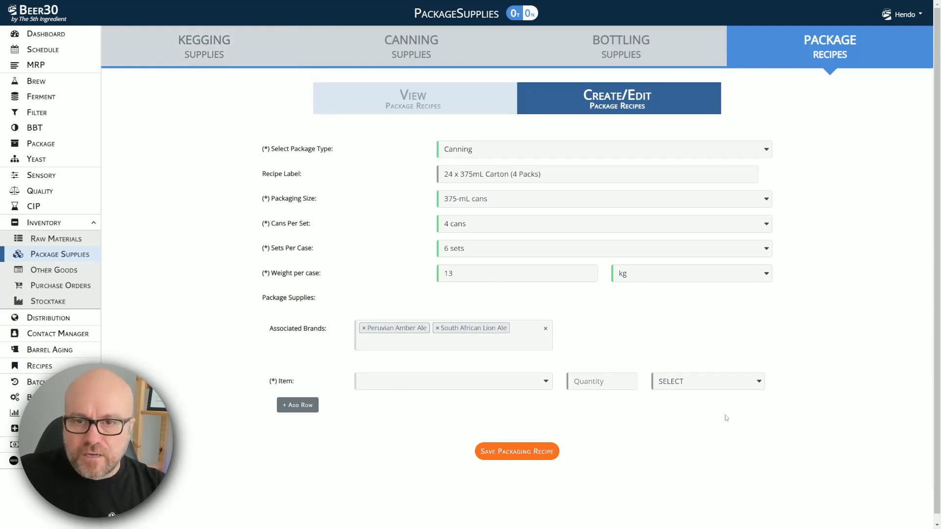
# Step: Add 375mL Silver Can as a generic supply item with quantity 24
pyautogui.click(368, 385)
pyautogui.scroll(-1, 422, 470)
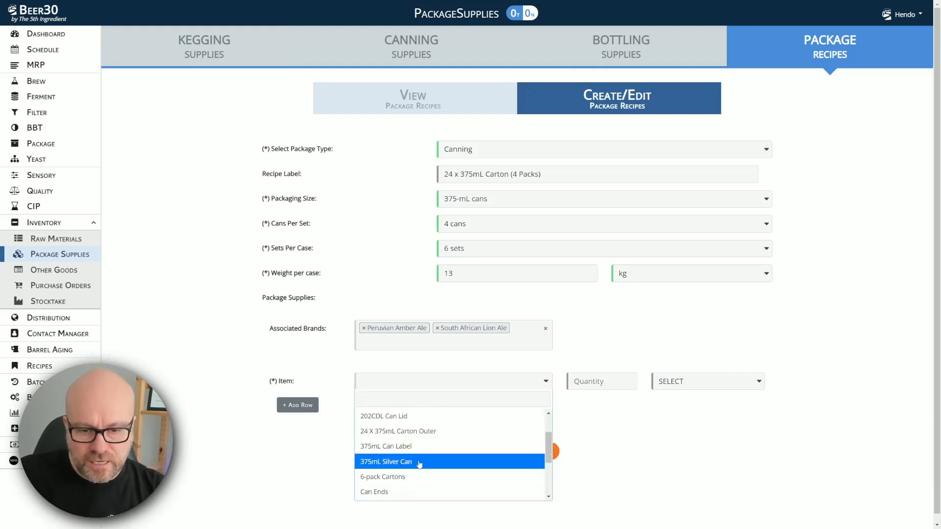
pyautogui.click(419, 462)
pyautogui.click(602, 381)
pyautogui.write('24')
pyautogui.click(683, 405)
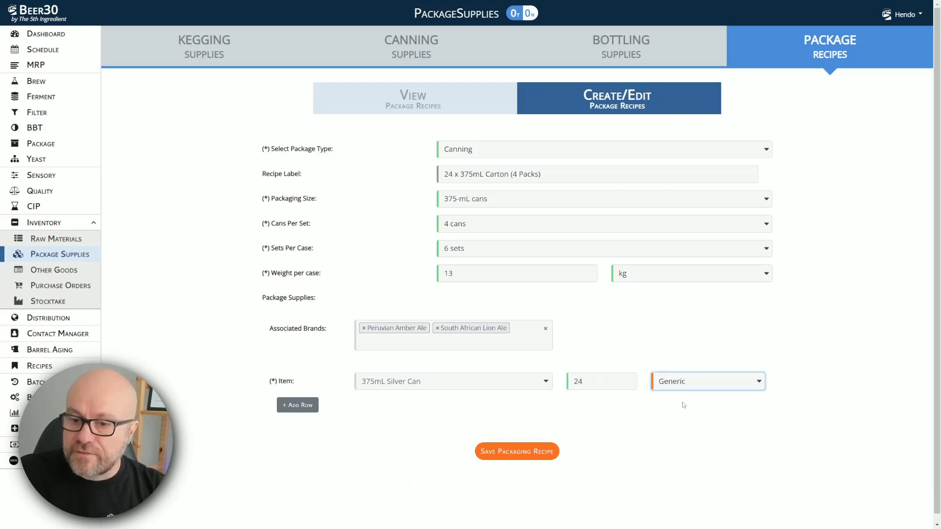
# Step: Add 202CDL Can Lid as a generic supply item with quantity 24
pyautogui.click(283, 413)
pyautogui.click(399, 410)
pyautogui.click(413, 486)
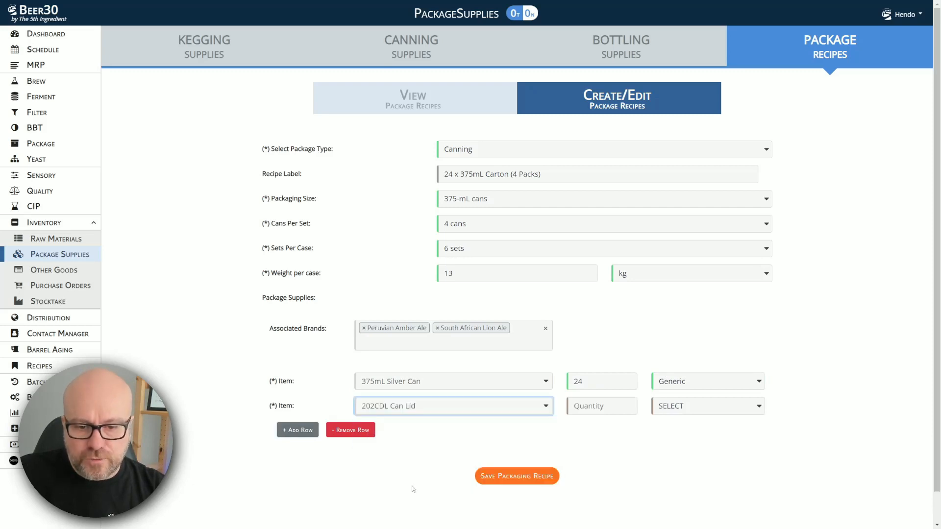
pyautogui.click(581, 405)
pyautogui.write('24')
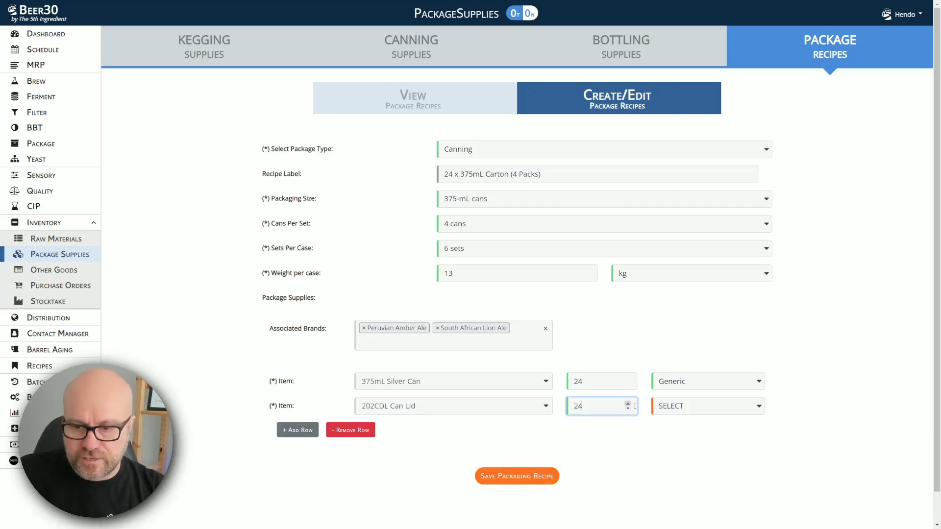
pyautogui.click(677, 411)
pyautogui.click(673, 428)
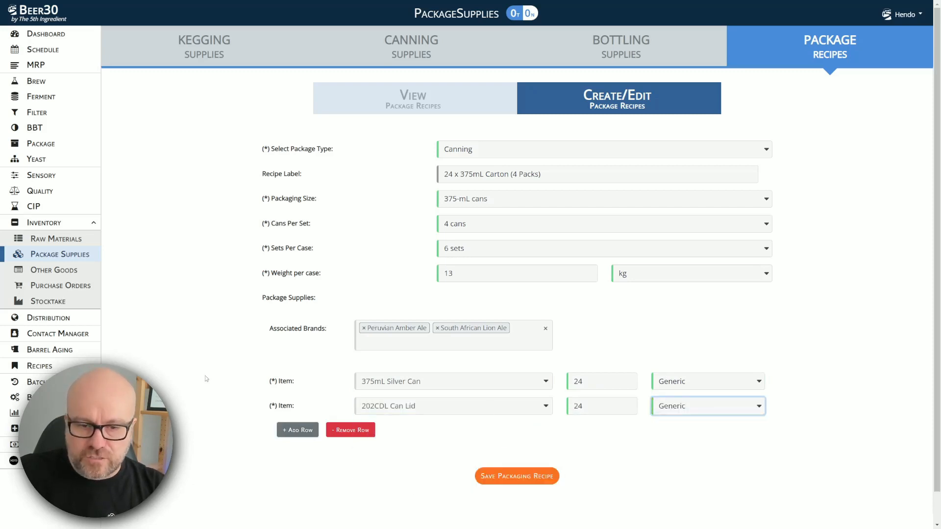
# Step: Add 375mL Can Label as a Brand Specific supply item with quantity 24
pyautogui.click(297, 430)
pyautogui.click(394, 431)
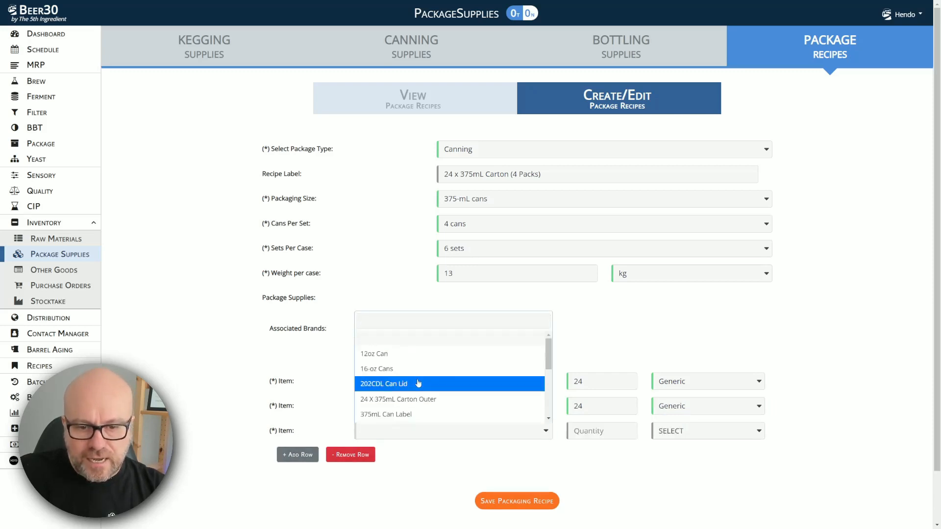
pyautogui.click(421, 415)
pyautogui.click(594, 434)
pyautogui.write('24')
pyautogui.click(707, 431)
pyautogui.click(712, 465)
pyautogui.click(205, 387)
# Step: Add 24 X 375mL Carton Outer as a generic supply item with quantity 1
pyautogui.scroll(-1, 204, 388)
pyautogui.click(300, 397)
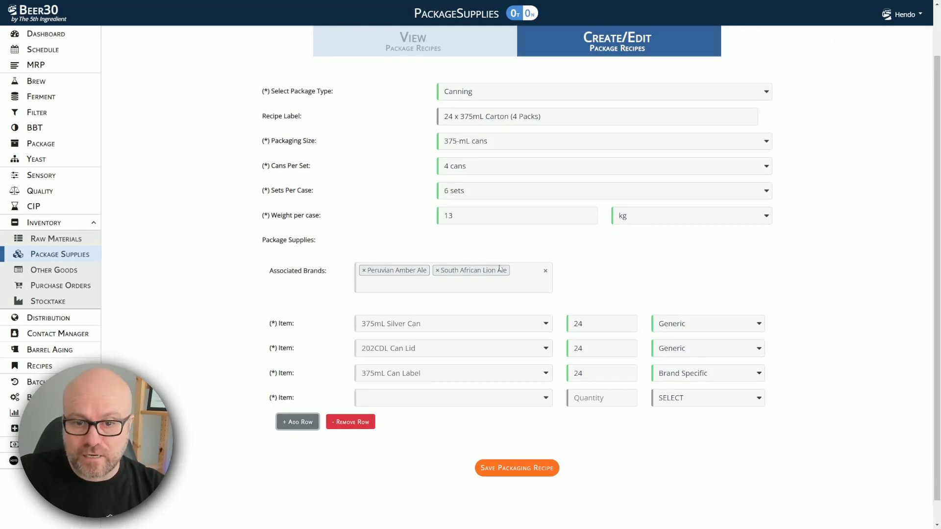
pyautogui.click(406, 398)
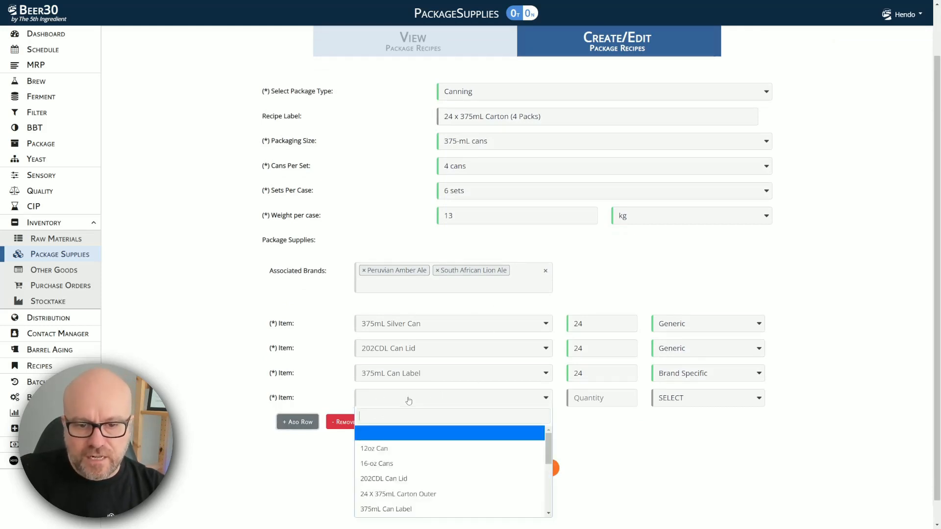
pyautogui.click(388, 495)
pyautogui.click(593, 398)
pyautogui.write('1')
pyautogui.click(701, 398)
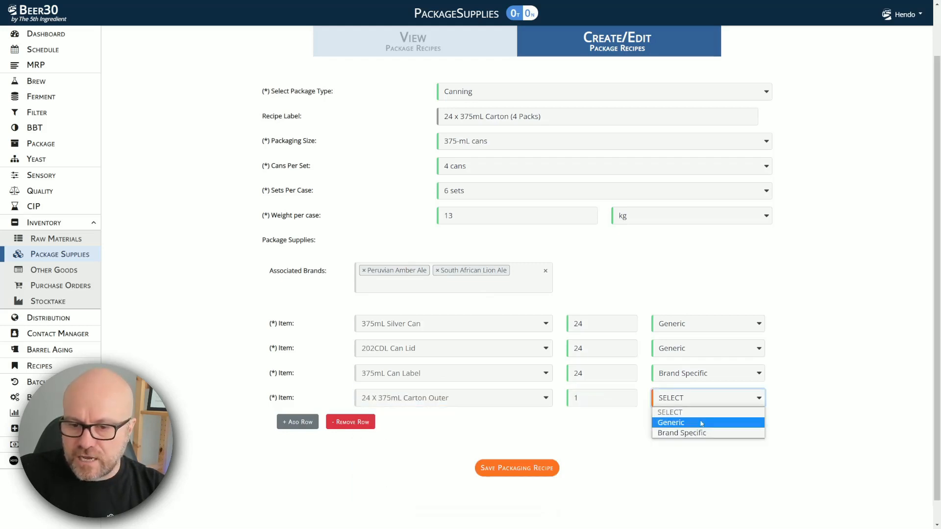
pyautogui.click(700, 422)
# Step: Add Carton Outer Label as a Brand Specific item with quantity 1 and save the recipe
pyautogui.click(297, 422)
pyautogui.click(405, 426)
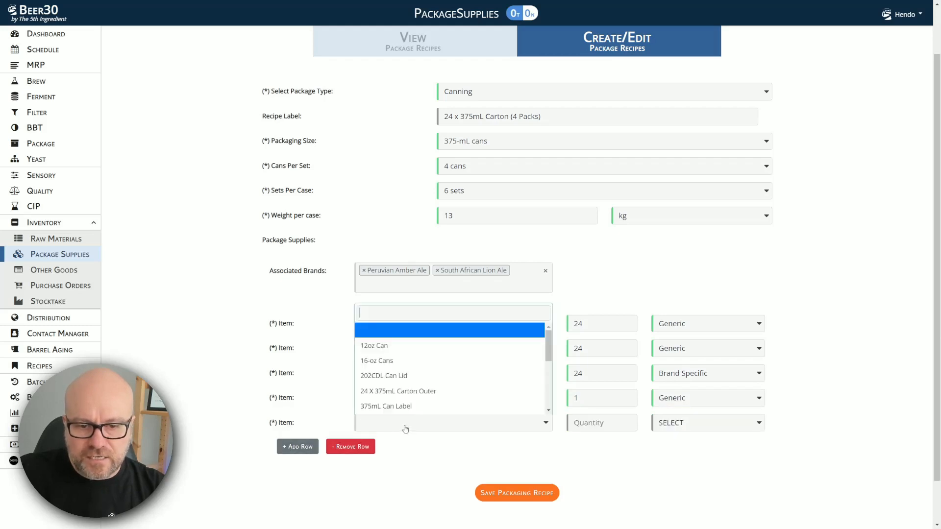
pyautogui.scroll(-3, 438, 371)
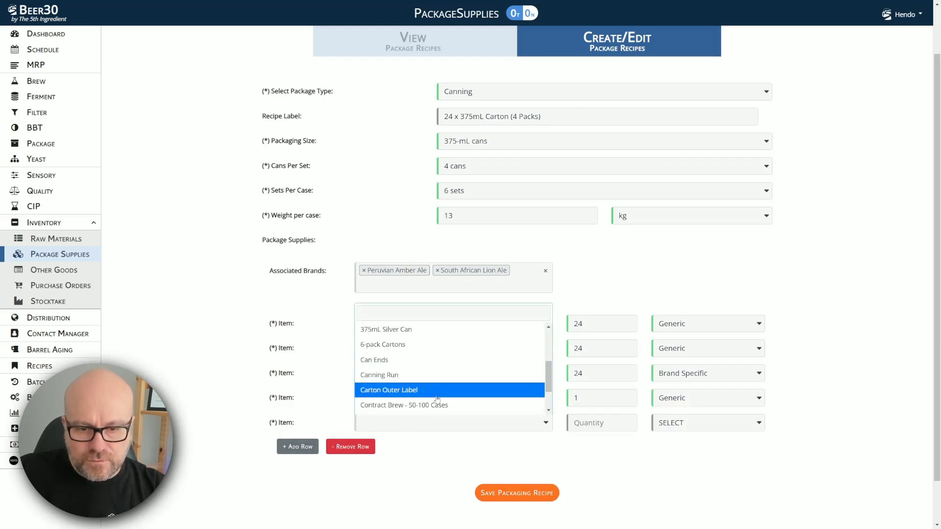
pyautogui.click(437, 390)
pyautogui.click(597, 430)
pyautogui.write('1')
pyautogui.click(678, 430)
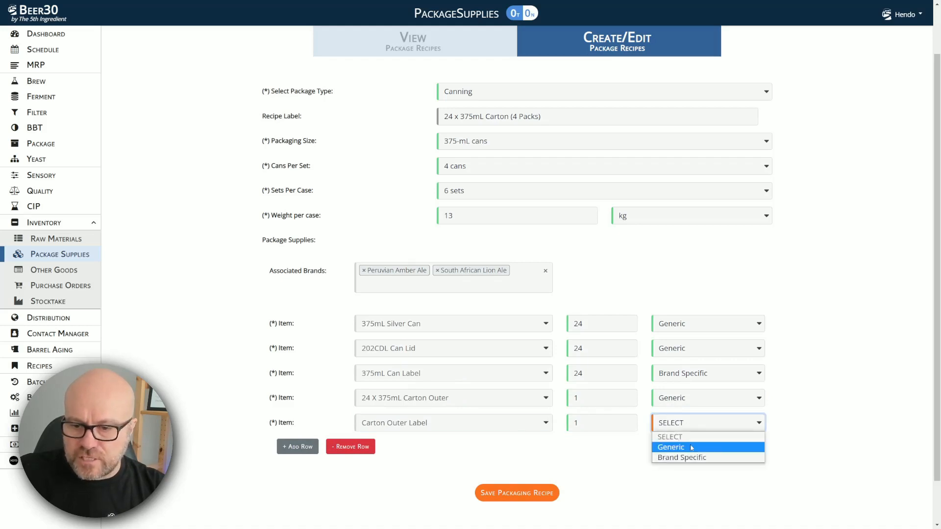
pyautogui.click(707, 455)
pyautogui.click(216, 381)
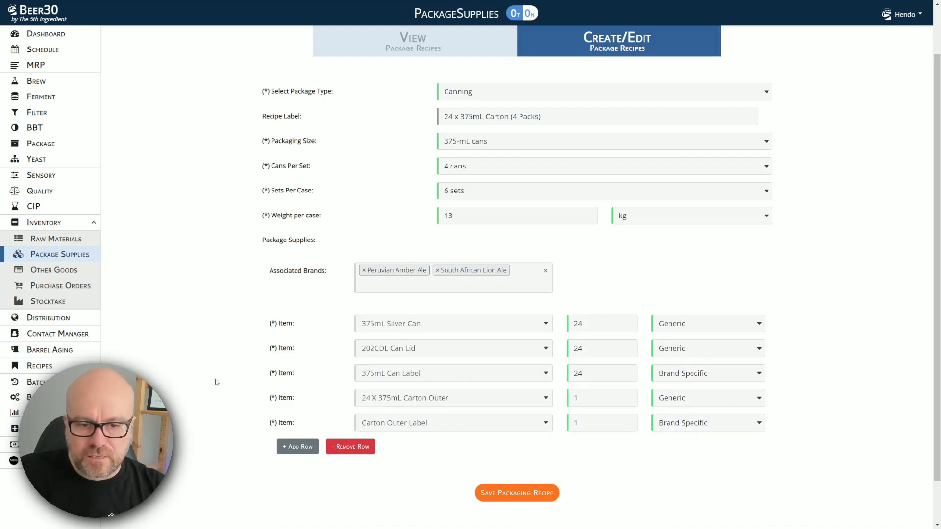
pyautogui.click(518, 495)
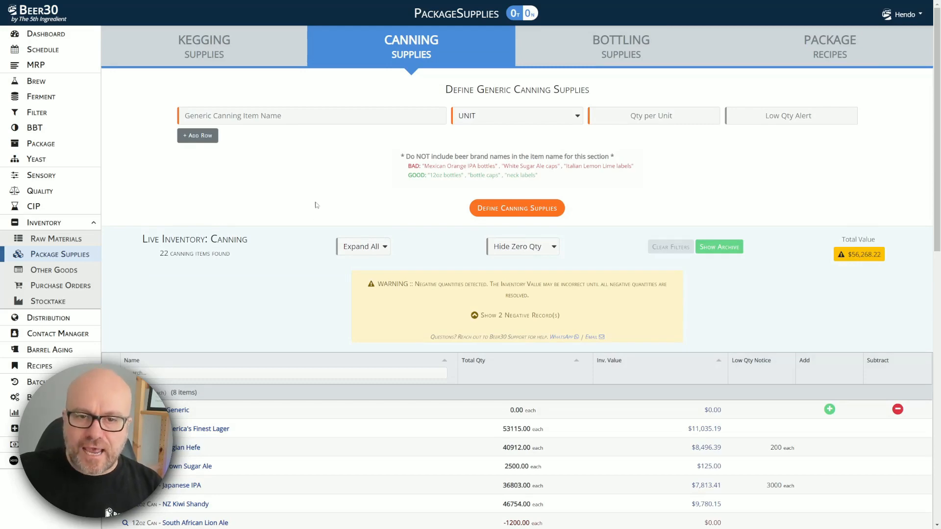
# Step: Bring up the add-stock form for 375mL Silver Can from the live inventory list
pyautogui.scroll(-5, 315, 204)
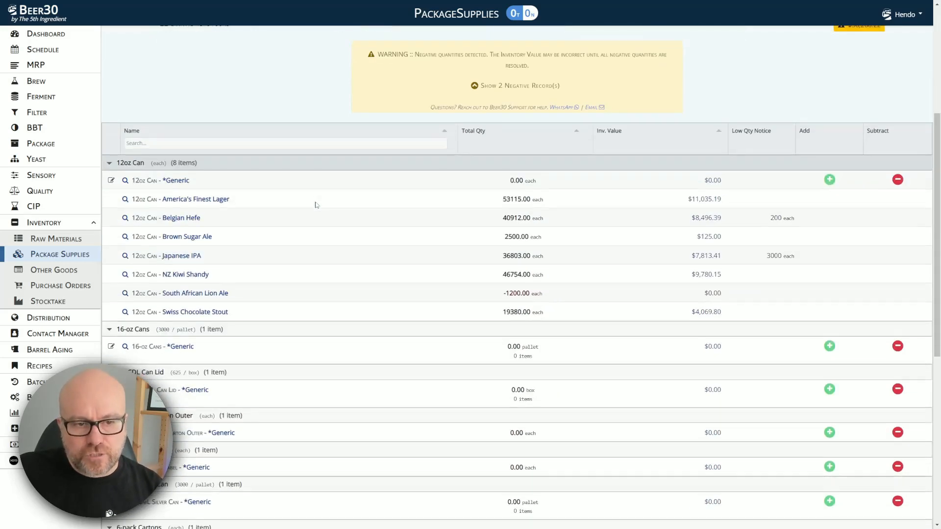
pyautogui.scroll(-1, 317, 206)
pyautogui.scroll(-1, 316, 205)
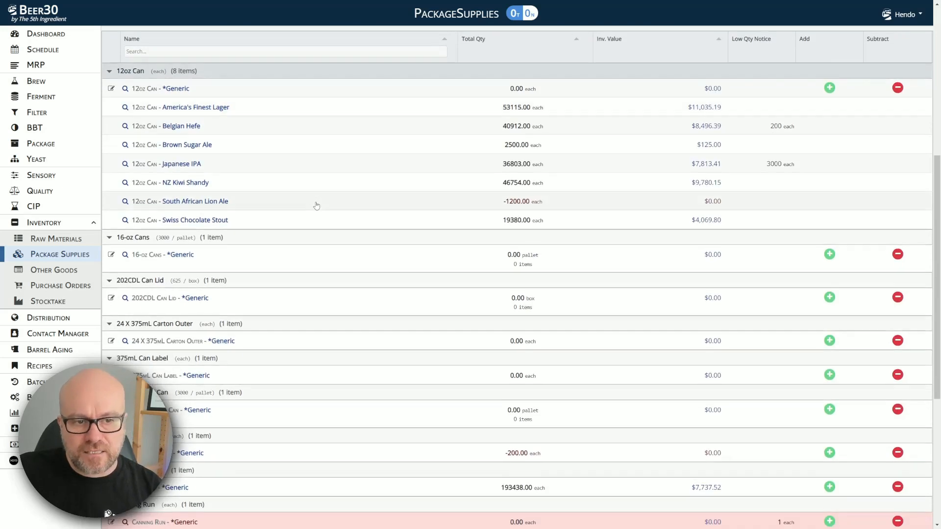
pyautogui.scroll(-1, 319, 221)
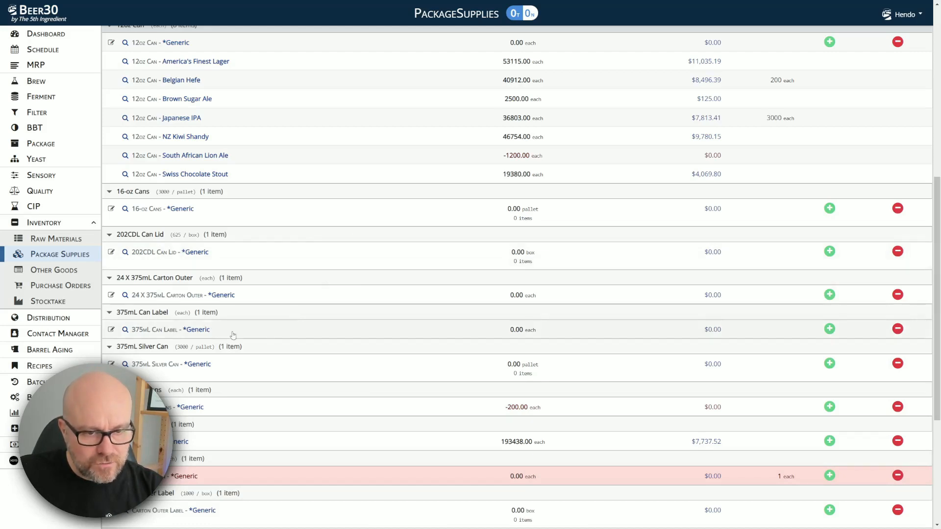
pyautogui.click(829, 364)
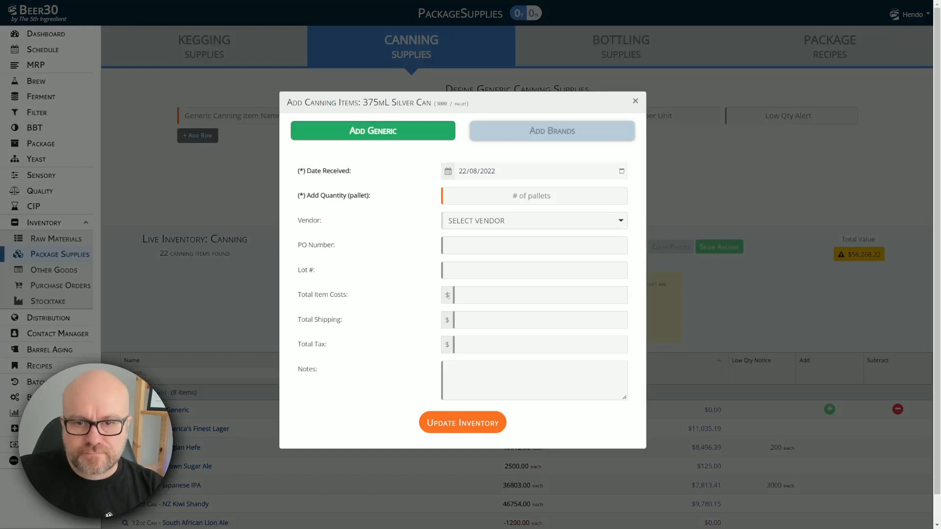
# Step: Enter 1 pallet, then try receiving 1 brand-specific pallet for Australian Hazy IPA
pyautogui.click(508, 192)
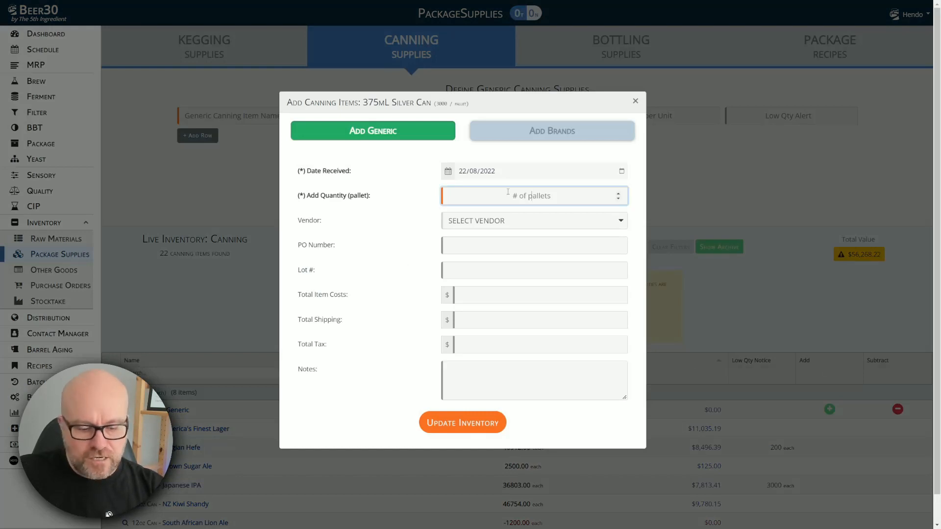
pyautogui.write('1')
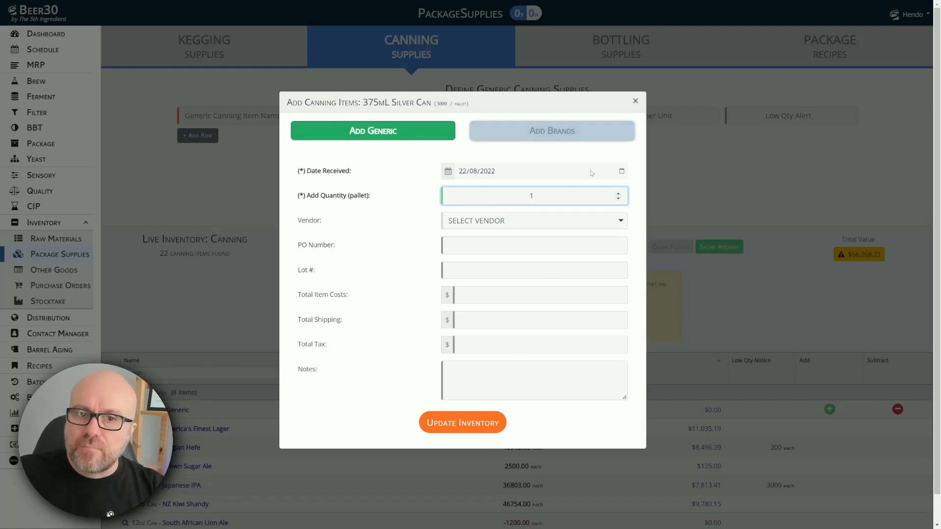
pyautogui.click(534, 131)
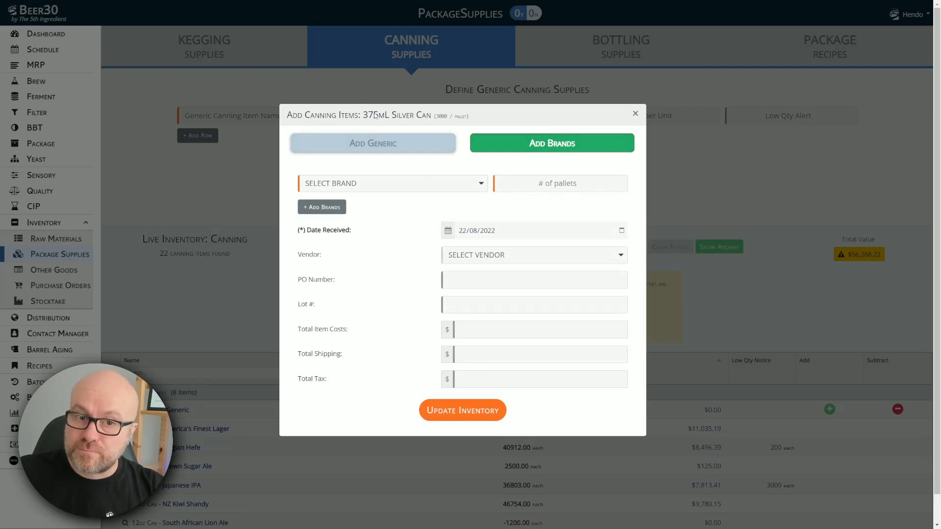
pyautogui.click(436, 186)
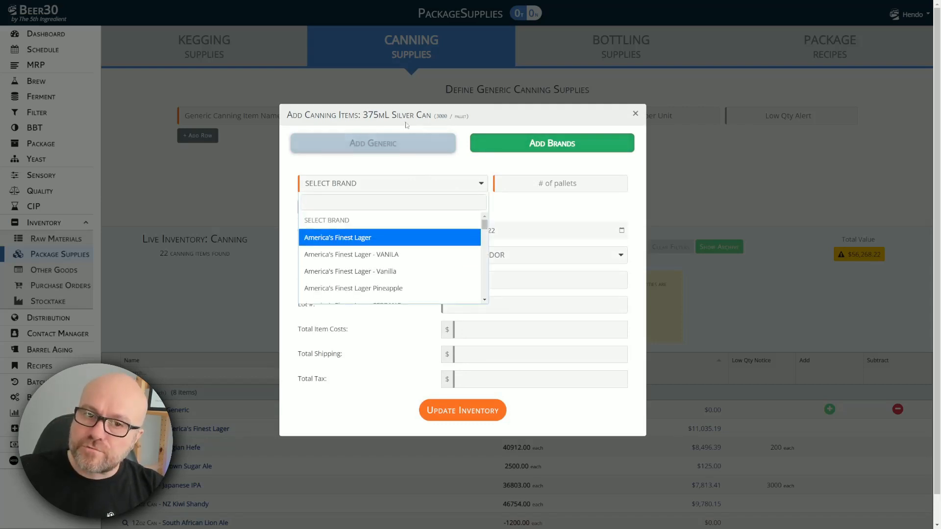
pyautogui.scroll(-2, 422, 264)
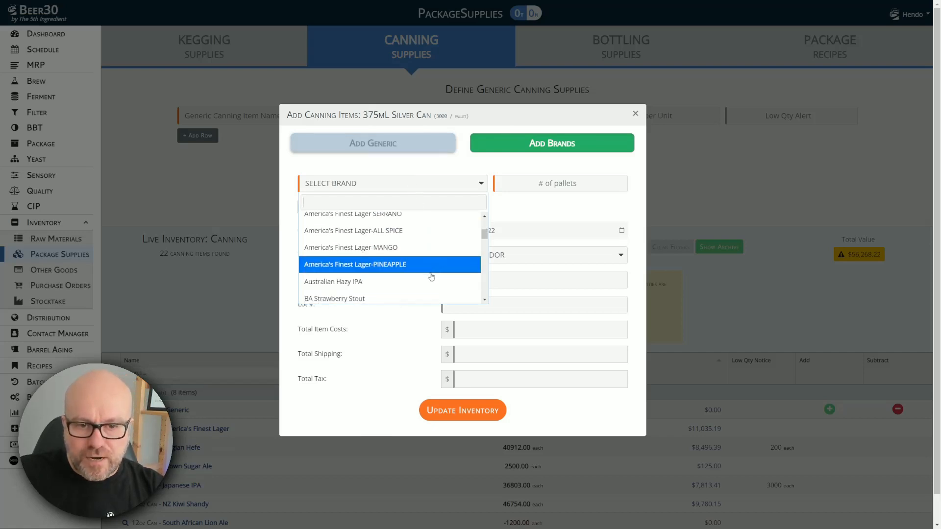
pyautogui.click(356, 283)
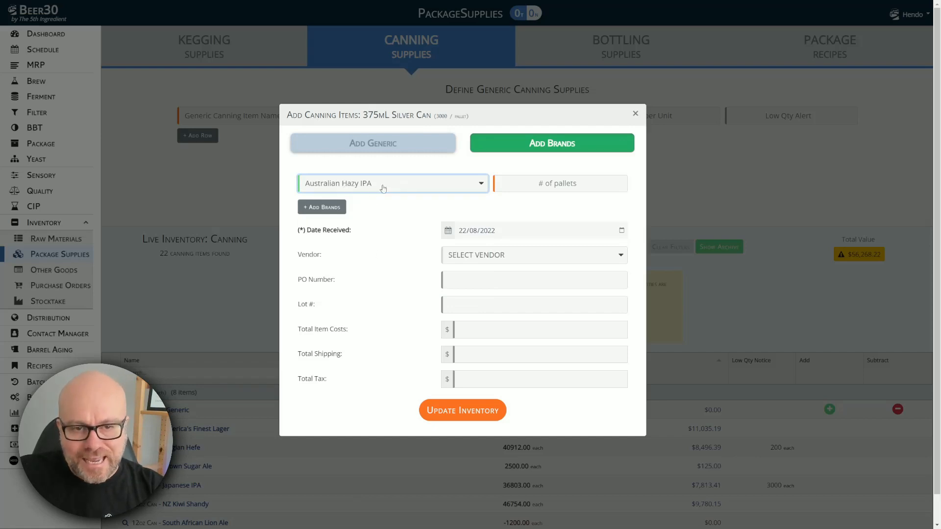
pyautogui.click(563, 185)
pyautogui.write('1')
pyautogui.press('Tab')
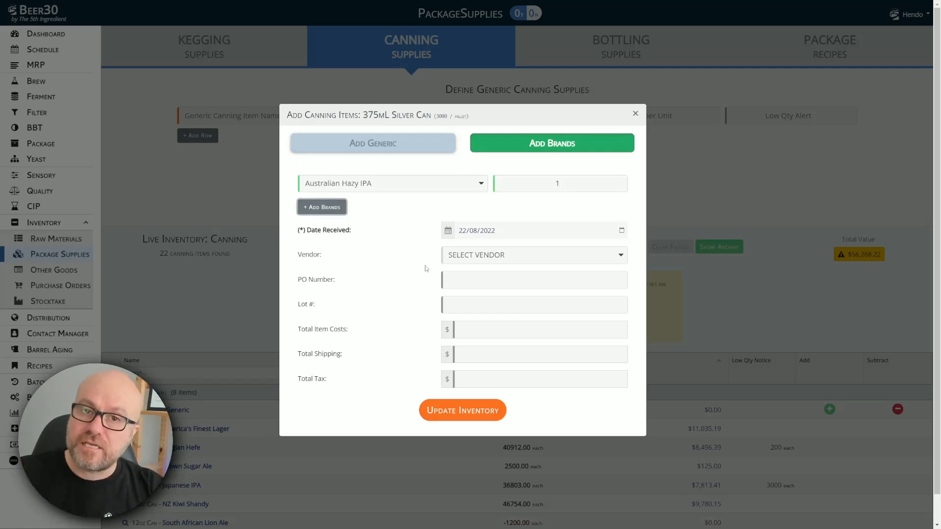
# Step: Return to generic stock, choose vendor ATPGroup, and update the inventory
pyautogui.click(360, 143)
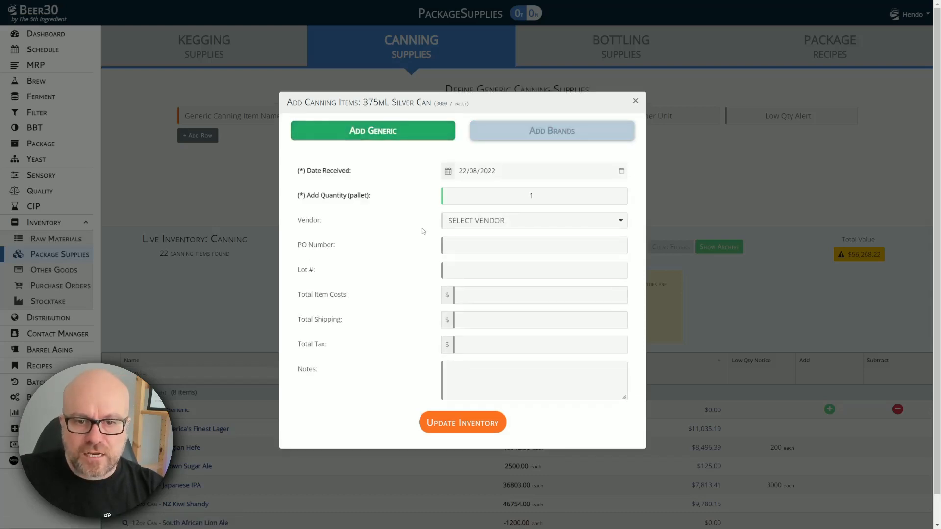
pyautogui.click(524, 225)
pyautogui.write('can')
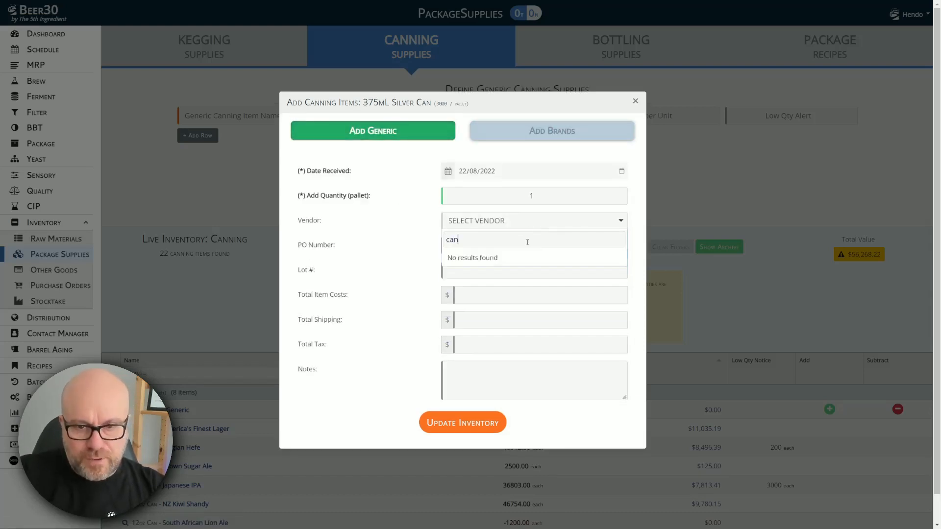
pyautogui.press('BackSpace')
pyautogui.press('BackSpace')
pyautogui.press('BackSpace')
pyautogui.click(477, 270)
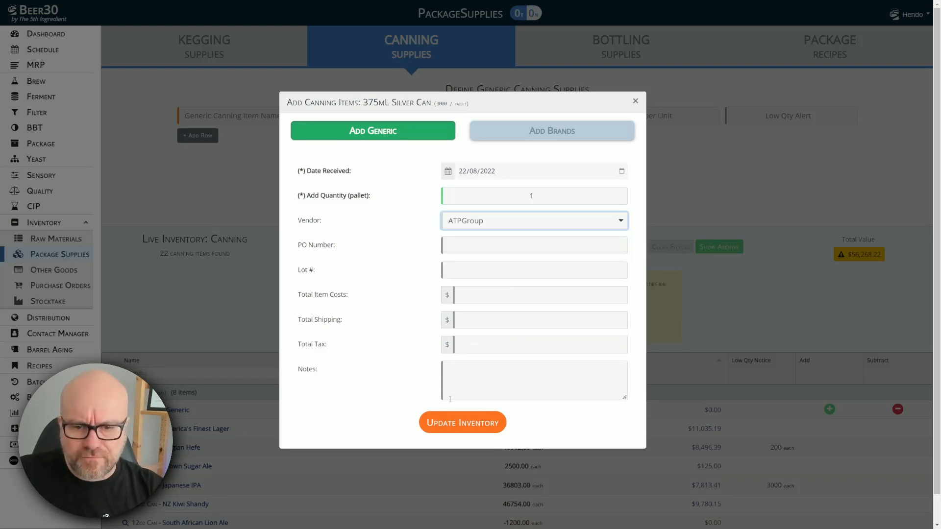
pyautogui.click(459, 423)
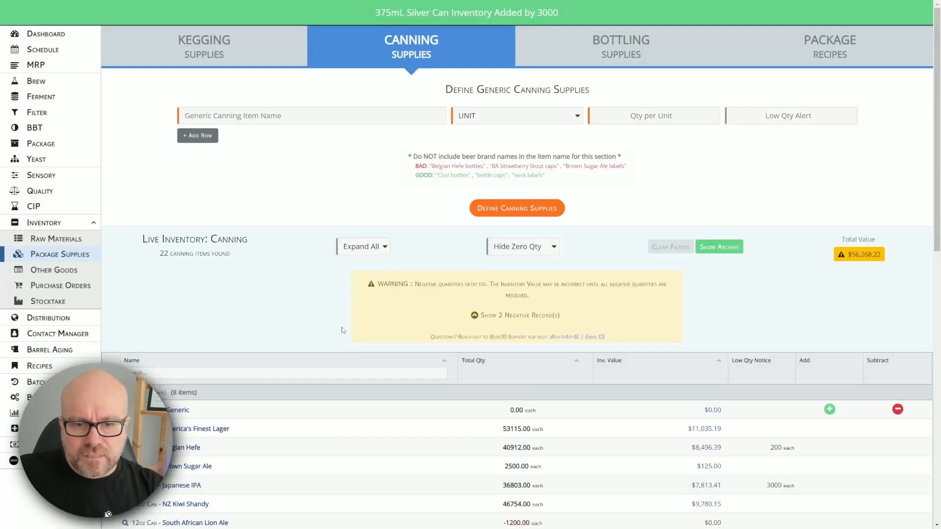
# Step: Receive 10 boxes (6250 lids) of 202CDL Can Lid into inventory
pyautogui.scroll(-3, 260, 367)
pyautogui.scroll(-5, 259, 367)
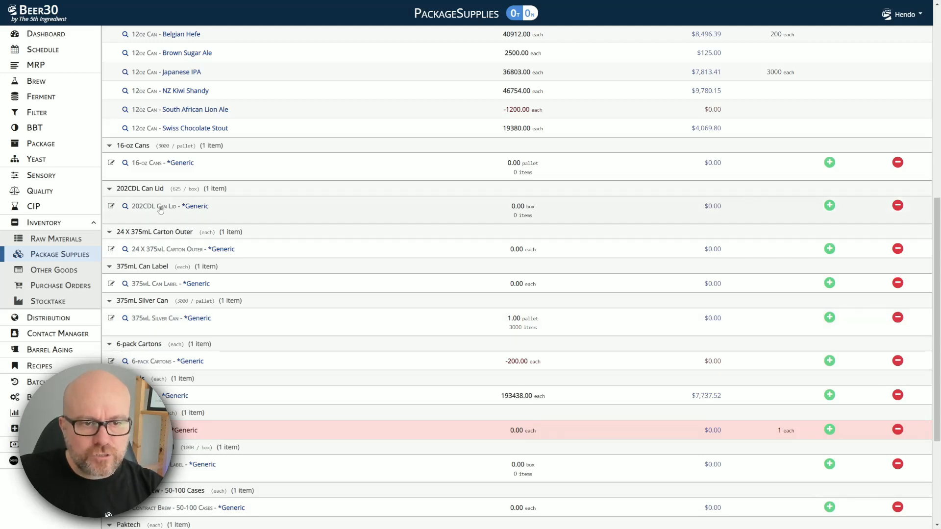
pyautogui.click(830, 205)
pyautogui.click(531, 196)
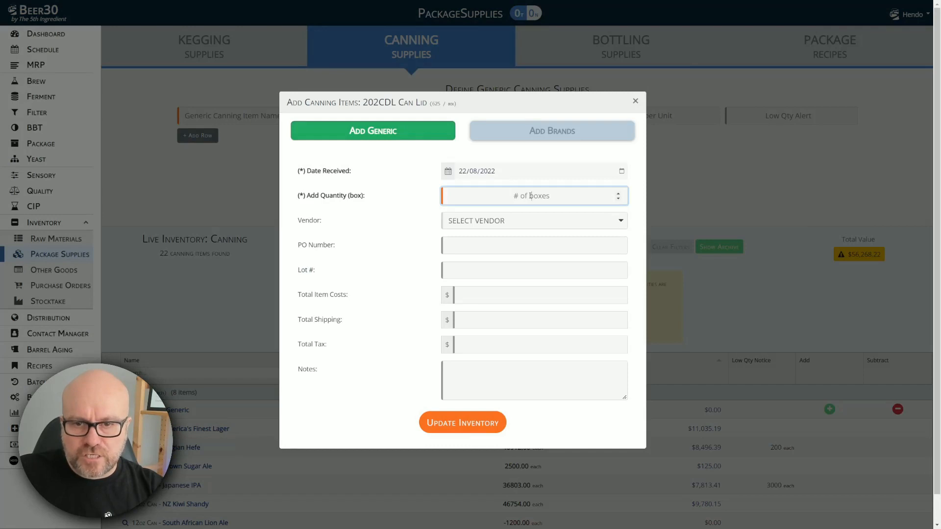
pyautogui.write('10')
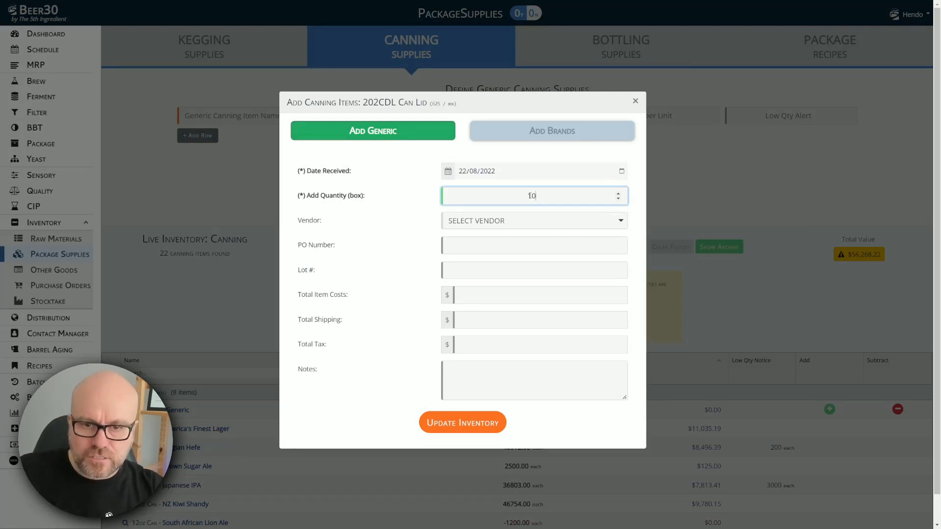
pyautogui.click(462, 430)
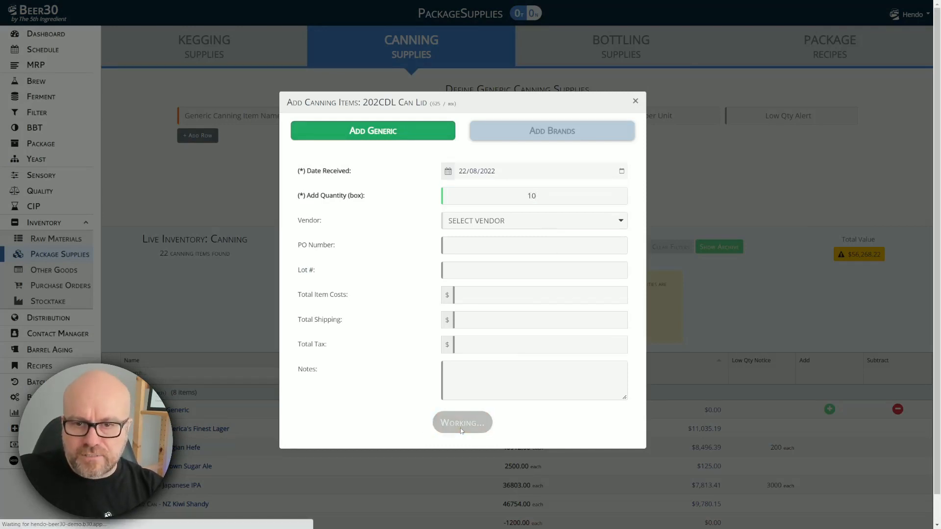
# Step: Bring up the add-stock form for 375mL Can Label
pyautogui.scroll(-5, 323, 302)
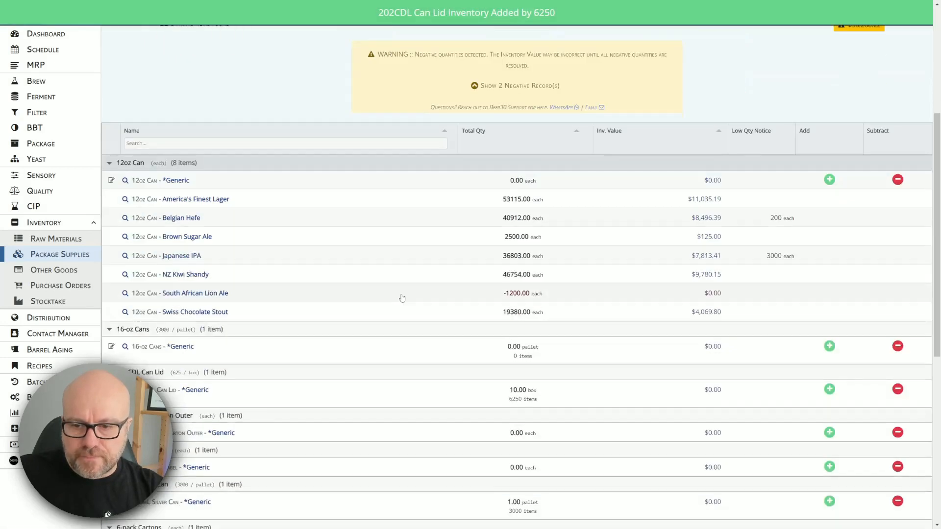
pyautogui.scroll(-2, 323, 302)
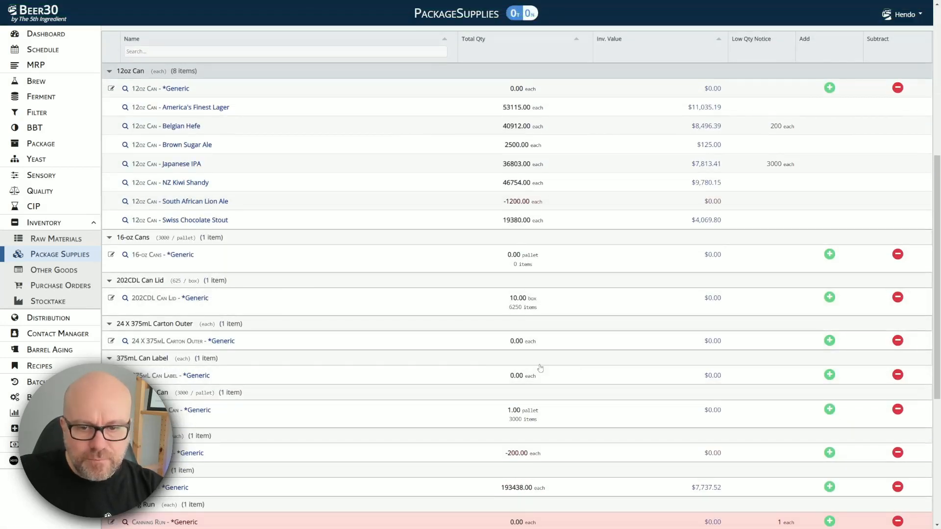
pyautogui.click(830, 375)
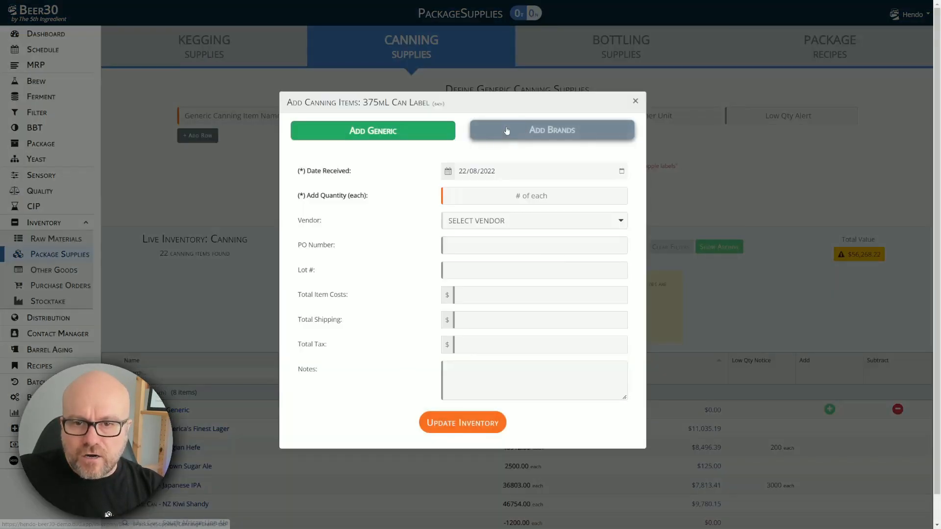
# Step: Receive 5000 brand-specific 375mL Can Labels for Peruvian Amber Ale
pyautogui.click(556, 136)
pyautogui.click(415, 184)
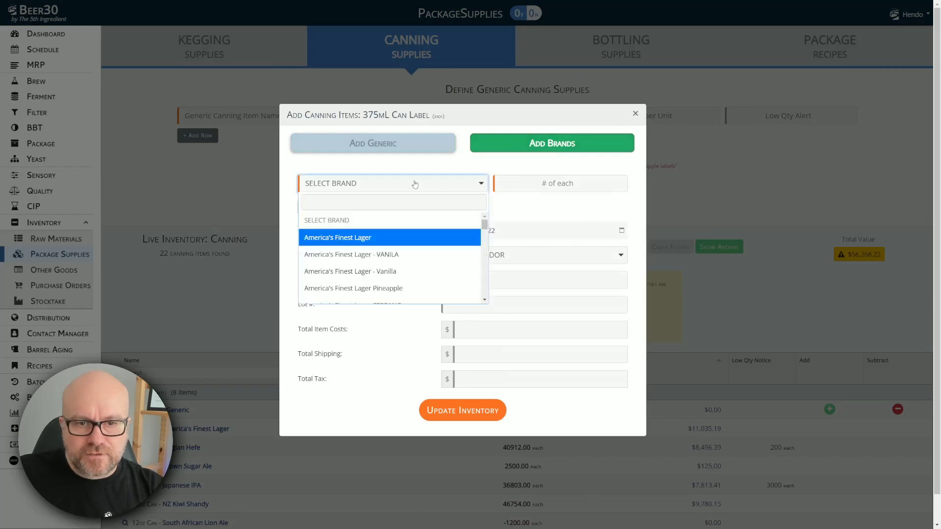
pyautogui.write('ambe')
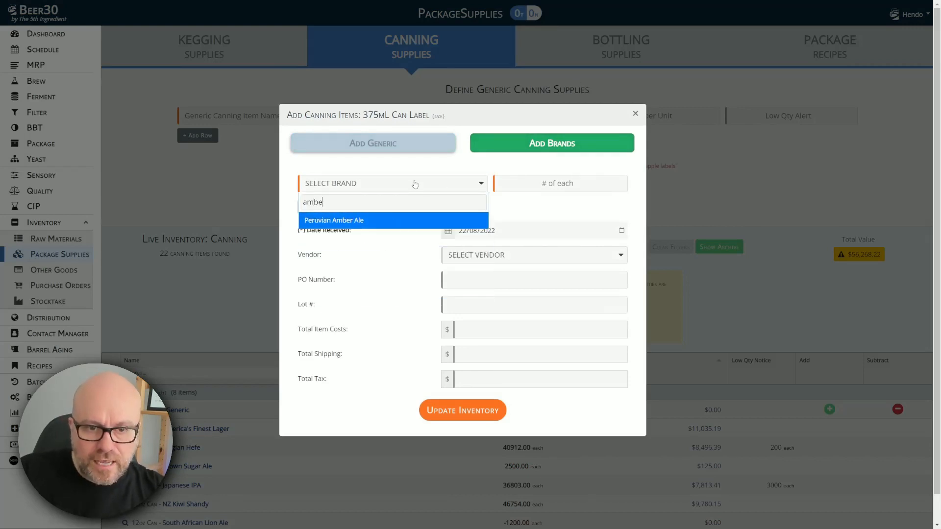
pyautogui.click(398, 221)
pyautogui.click(534, 188)
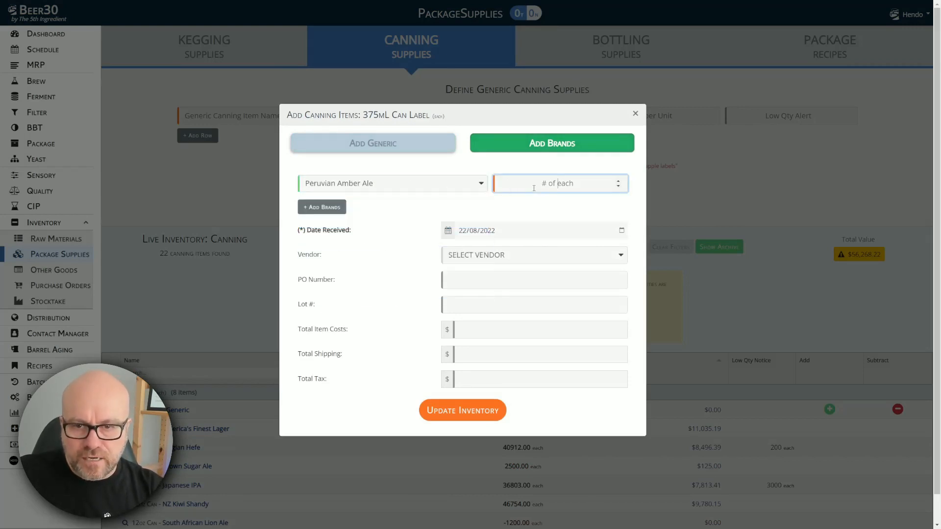
pyautogui.write('5000')
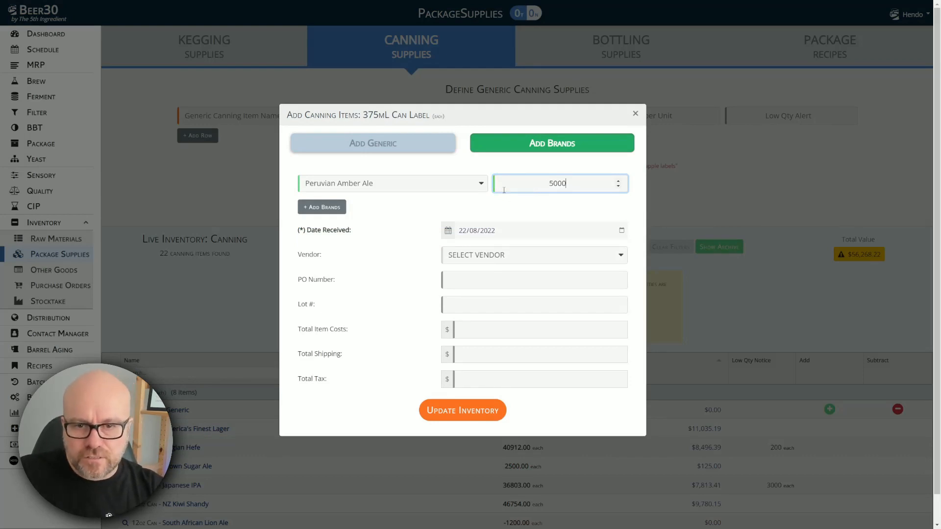
pyautogui.click(458, 411)
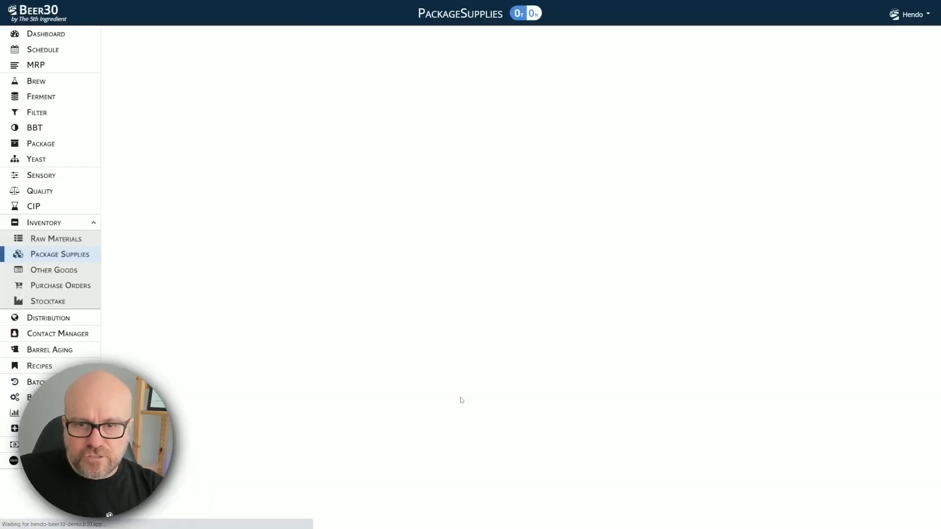
# Step: Receive 5000 generic Paktech into canning inventory
pyautogui.scroll(-8, 305, 257)
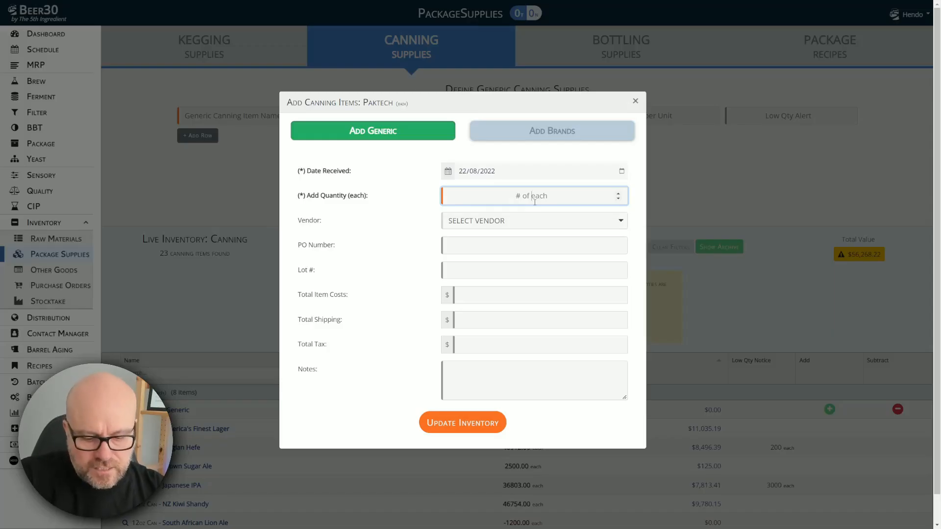
pyautogui.write('5000')
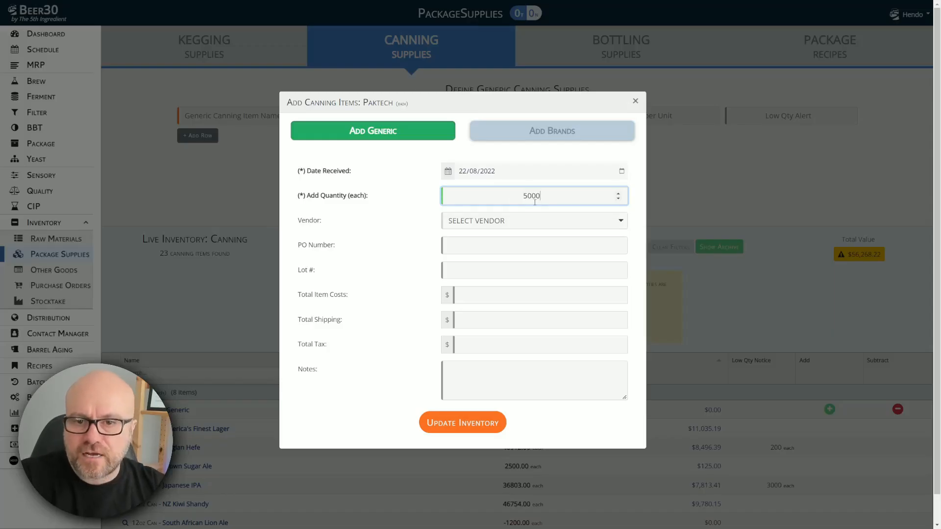
pyautogui.click(461, 424)
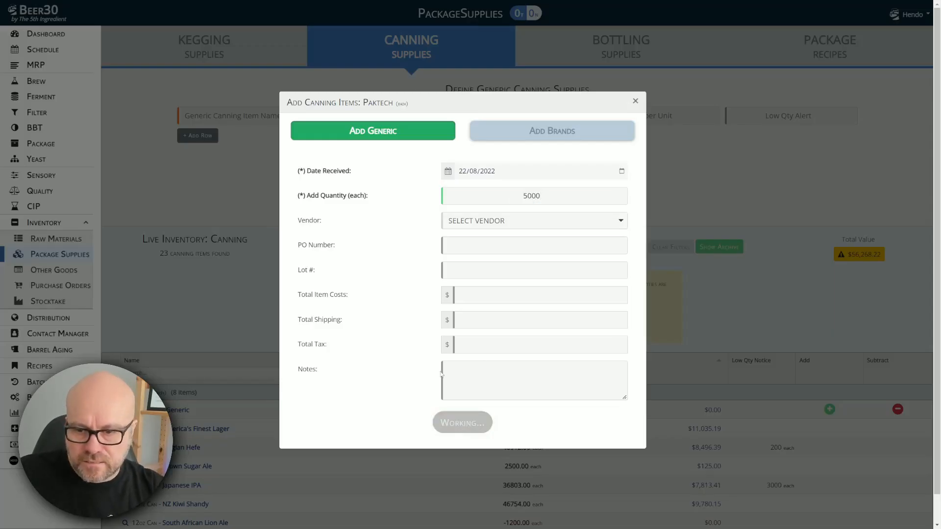
pyautogui.scroll(-8, 380, 268)
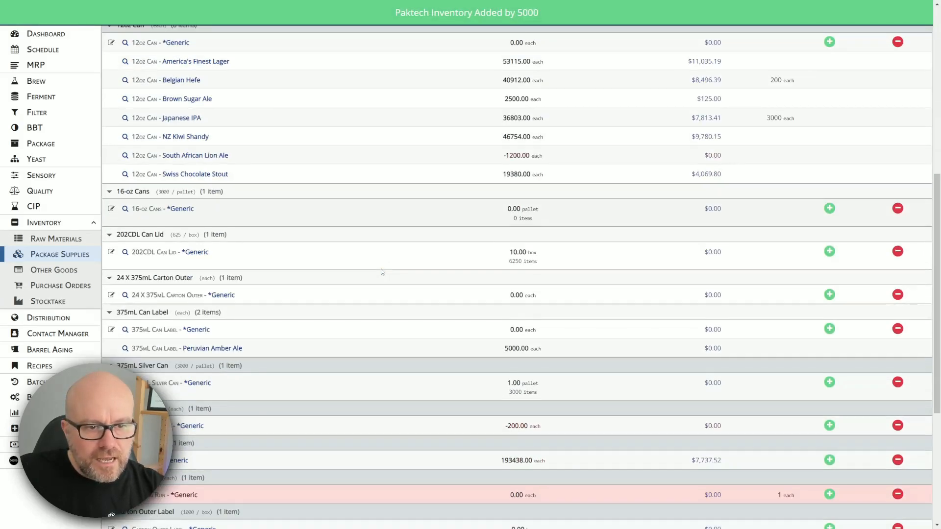
# Step: Add 5000 generic 24 X 375mL Carton Outers to the canning supplies inventory
pyautogui.scroll(-2, 381, 268)
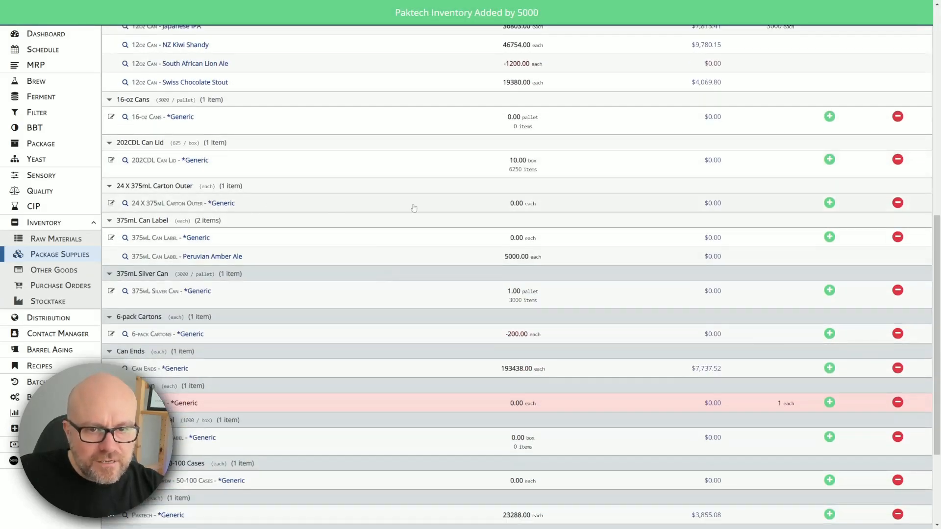
pyautogui.click(829, 202)
pyautogui.write('5000')
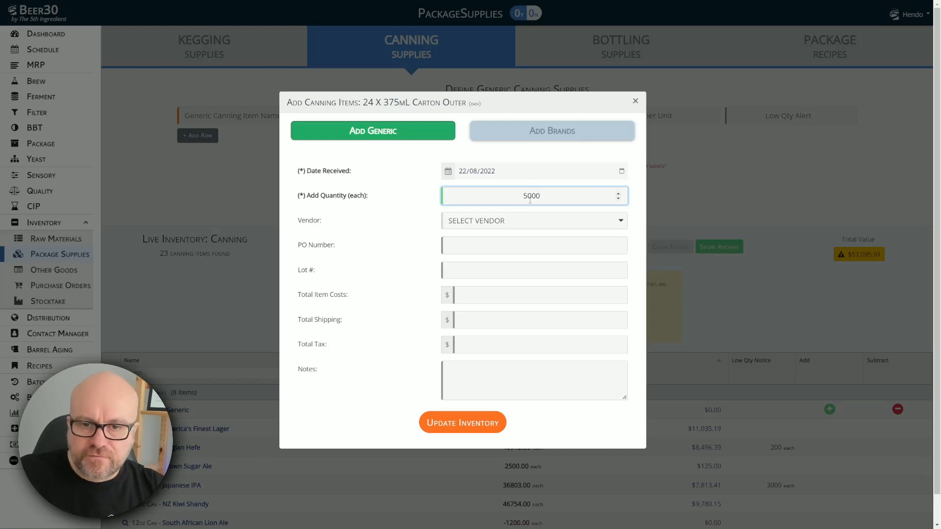
pyautogui.click(462, 423)
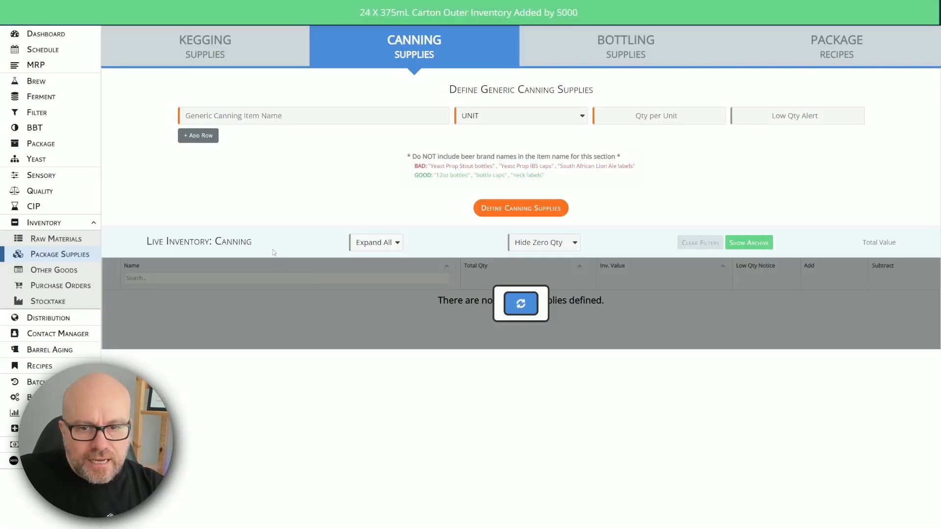
pyautogui.scroll(-10, 273, 249)
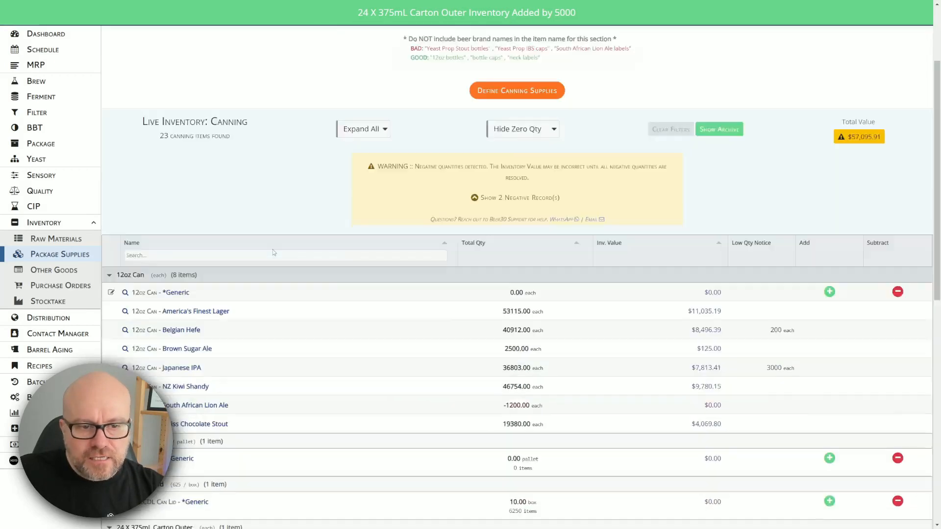
pyautogui.scroll(-1, 273, 251)
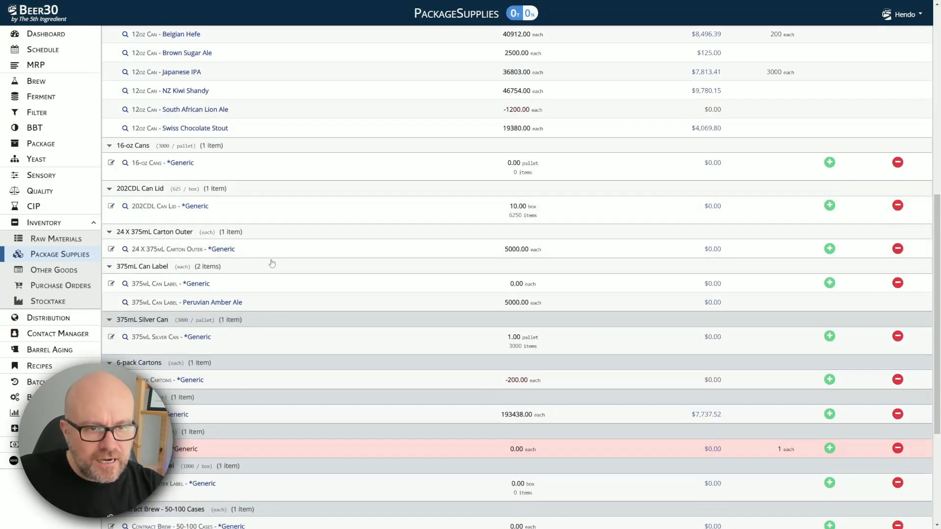
pyautogui.scroll(-2, 267, 258)
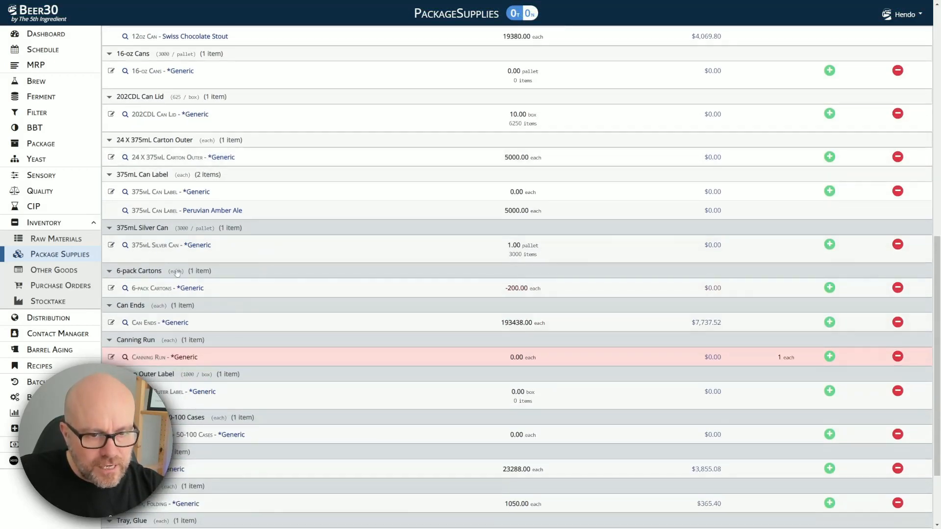
# Step: Add 10 boxes of Carton Outer Label stock for the Peruvian Amber Ale brand
pyautogui.click(830, 392)
pyautogui.click(539, 131)
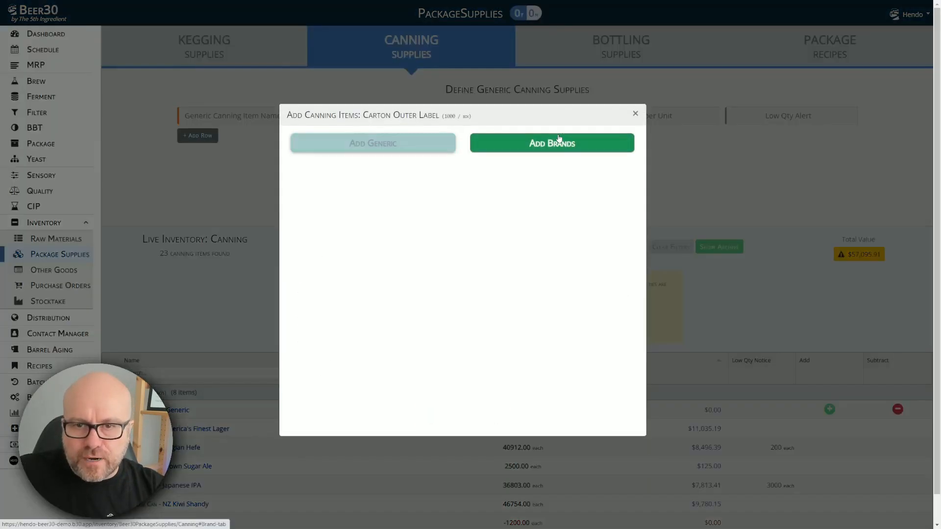
pyautogui.click(388, 190)
pyautogui.write('amber')
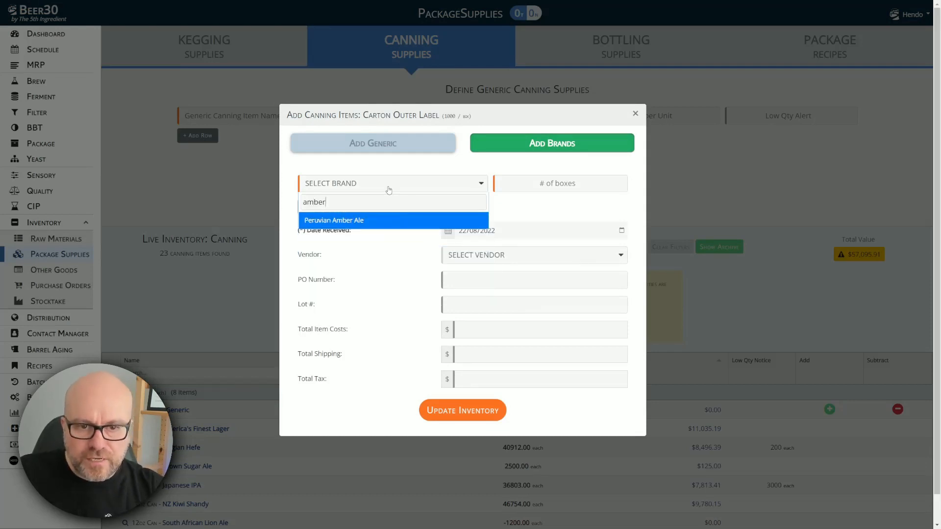
pyautogui.click(384, 220)
pyautogui.click(521, 186)
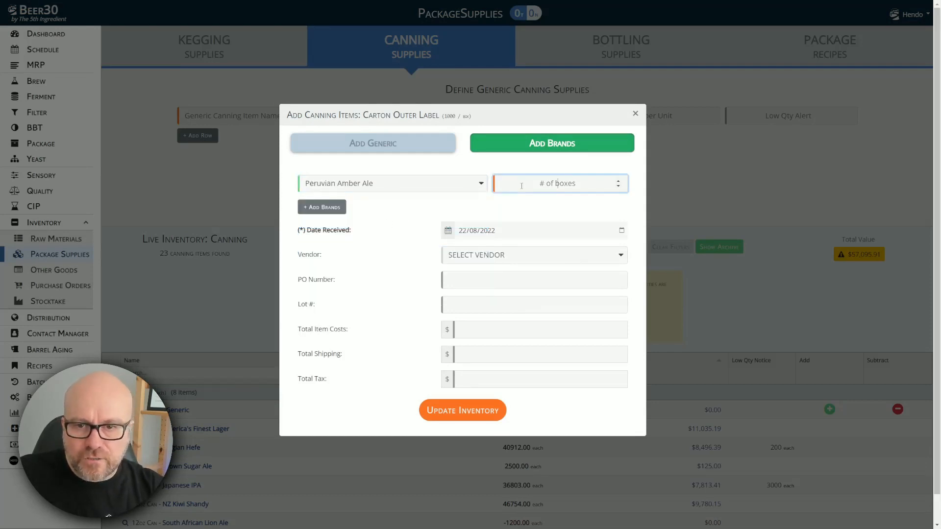
pyautogui.write('10')
pyautogui.click(475, 409)
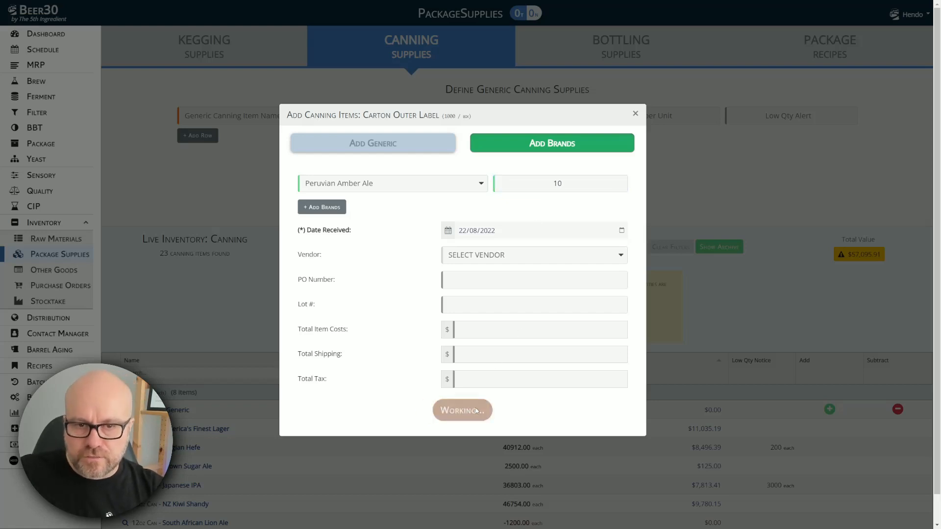
pyautogui.scroll(-8, 399, 315)
pyautogui.scroll(-4, 386, 356)
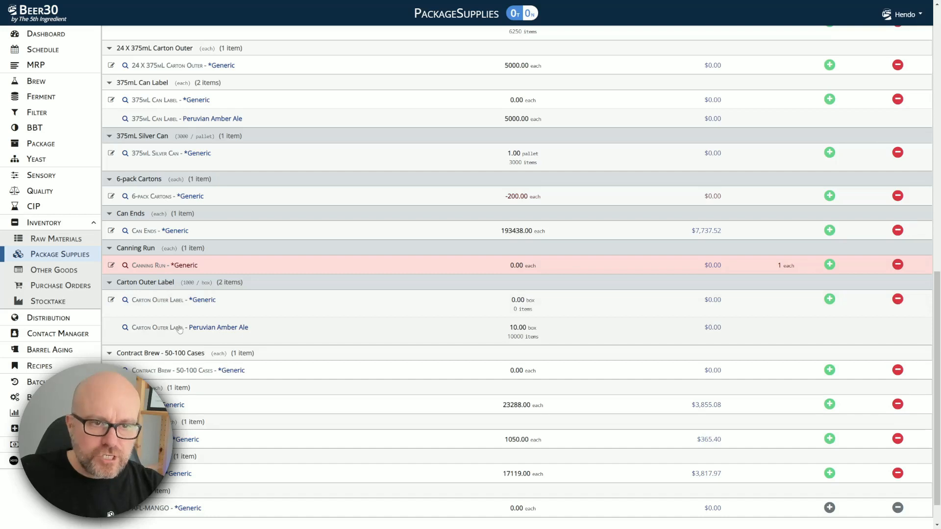
pyautogui.scroll(1, 158, 221)
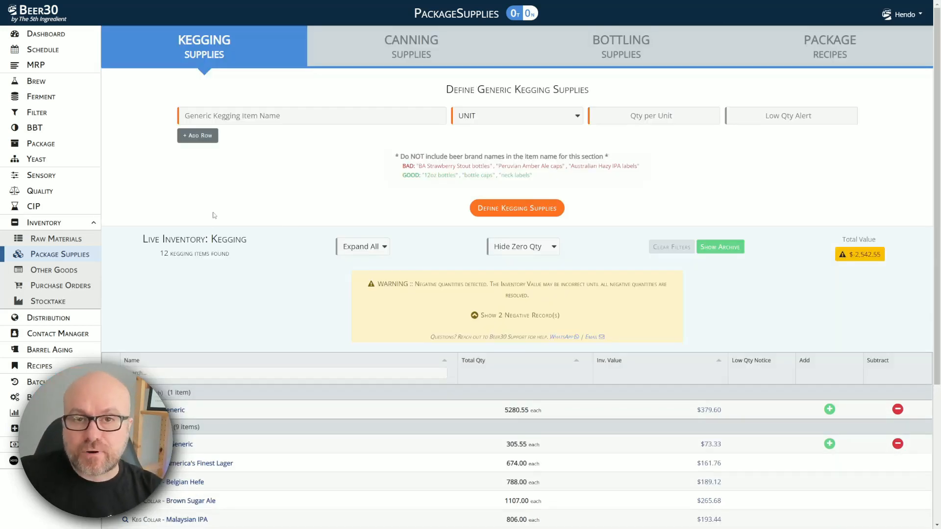
pyautogui.scroll(-3, 214, 215)
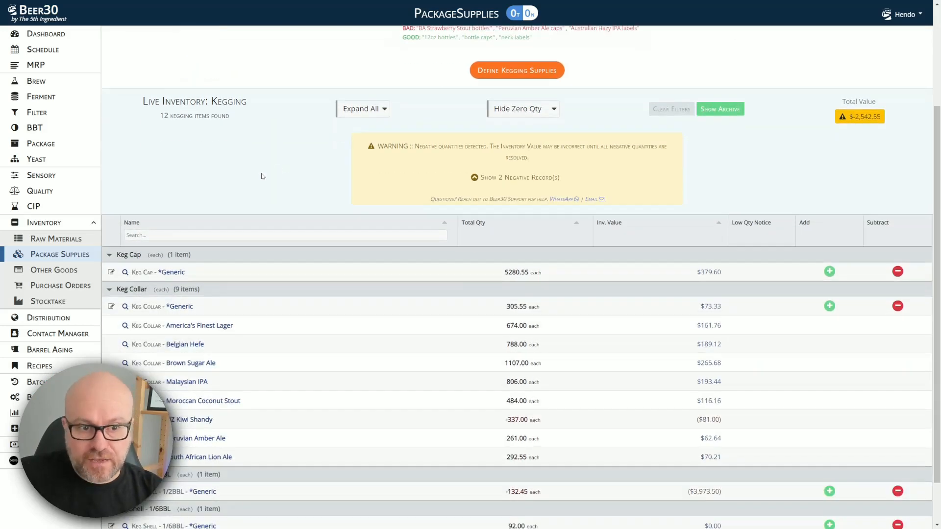
pyautogui.scroll(4, 299, 80)
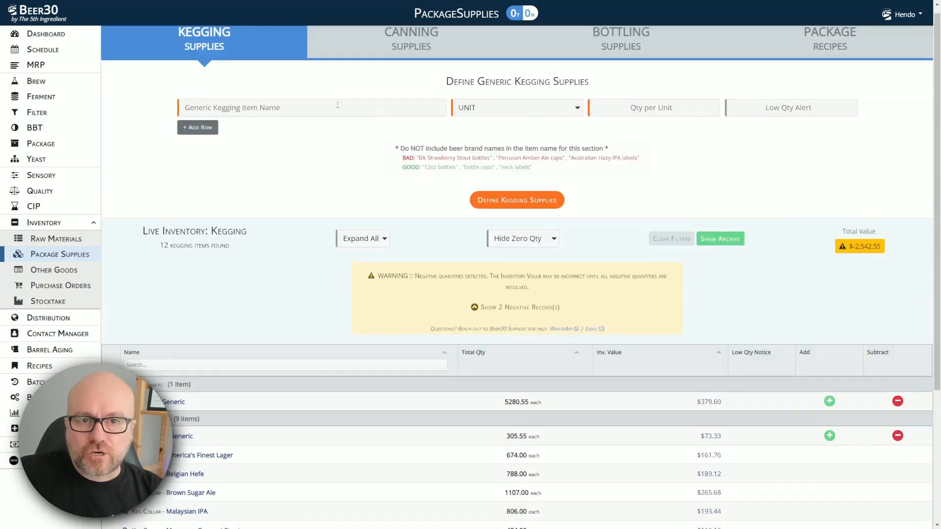
pyautogui.click(422, 57)
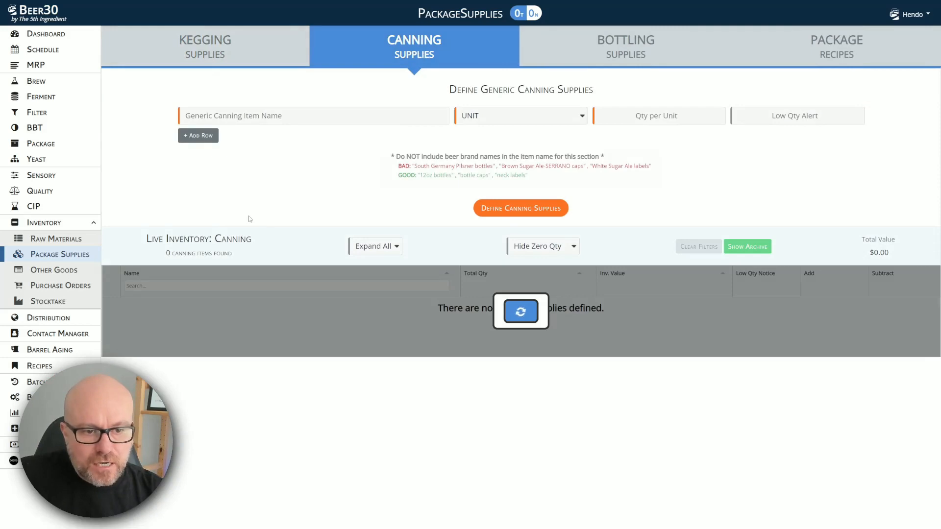
pyautogui.scroll(-1, 249, 218)
pyautogui.scroll(-8, 249, 220)
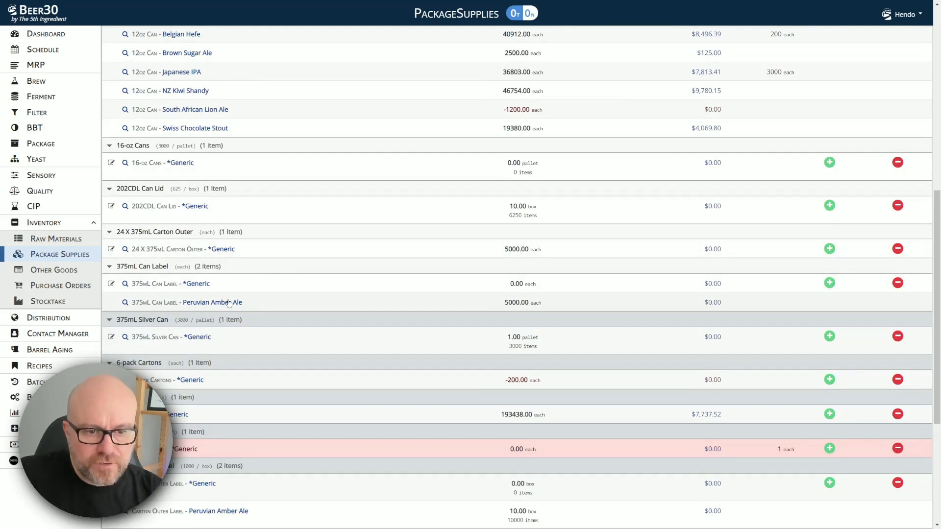
pyautogui.click(828, 284)
pyautogui.click(549, 142)
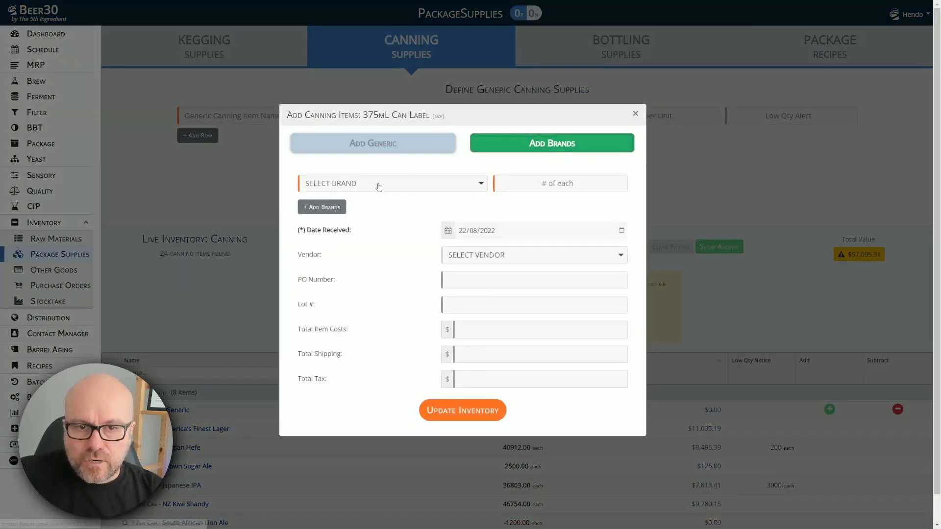
pyautogui.click(378, 185)
pyautogui.write('south')
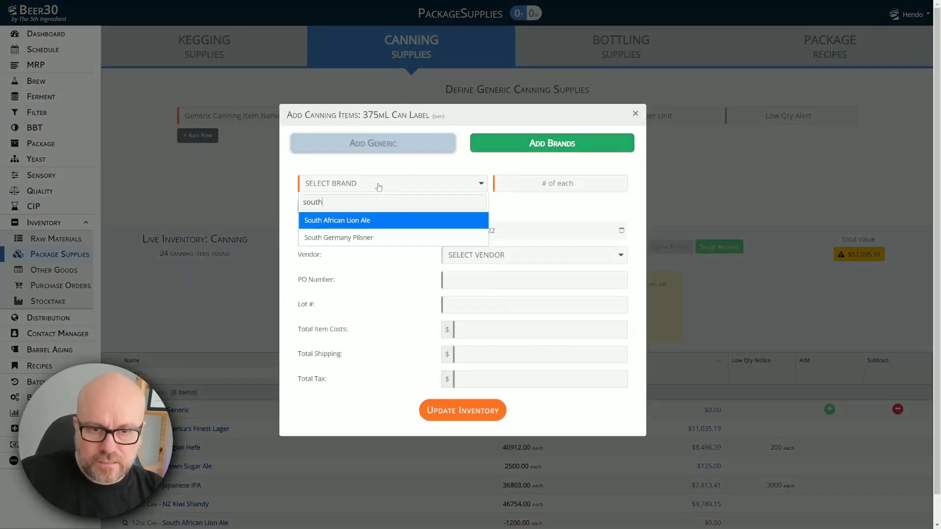
pyautogui.click(382, 225)
pyautogui.click(548, 185)
pyautogui.write('5000')
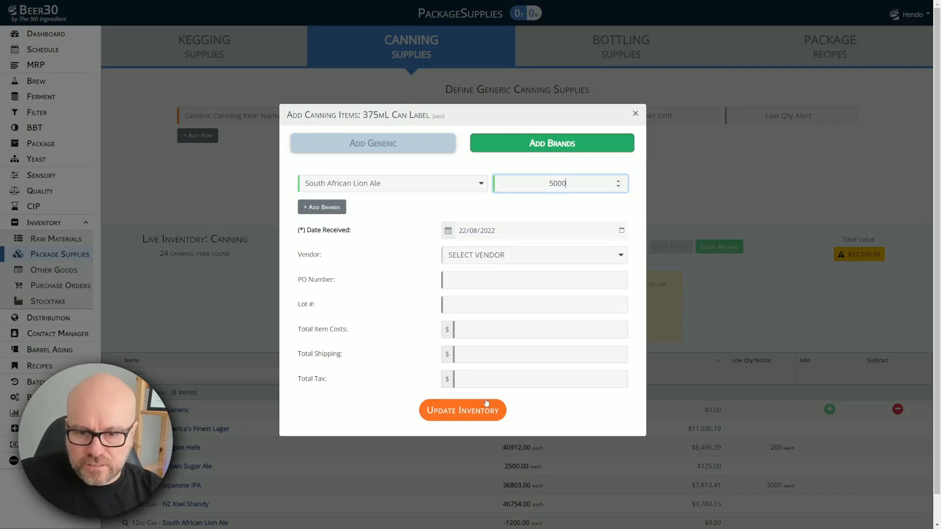
pyautogui.click(485, 406)
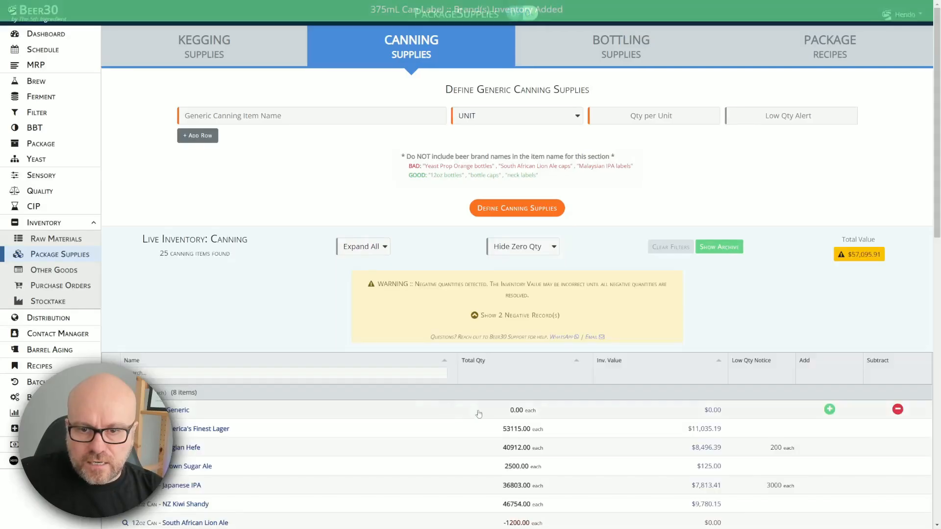
pyautogui.scroll(-8, 169, 233)
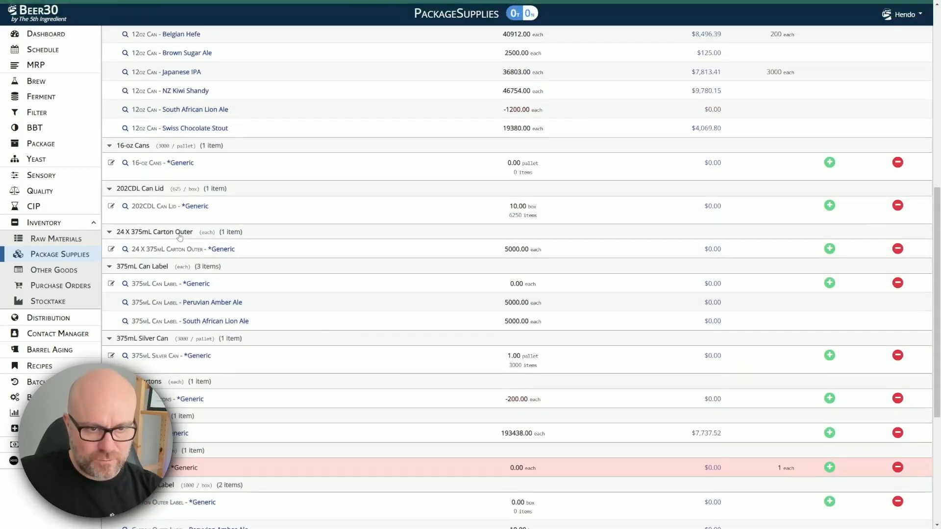
pyautogui.scroll(-3, 184, 385)
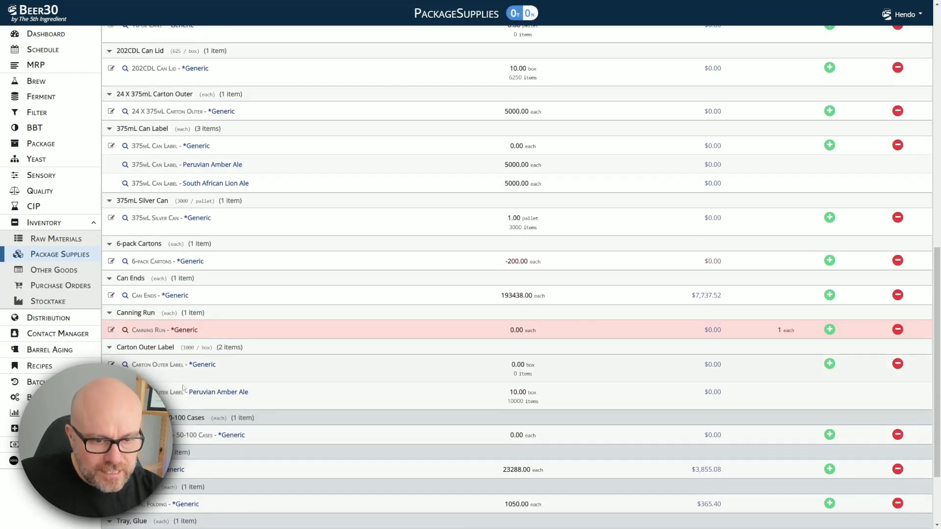
# Step: Add 10 boxes of Carton Outer Label stock for the South African Lion Ale brand
pyautogui.click(830, 365)
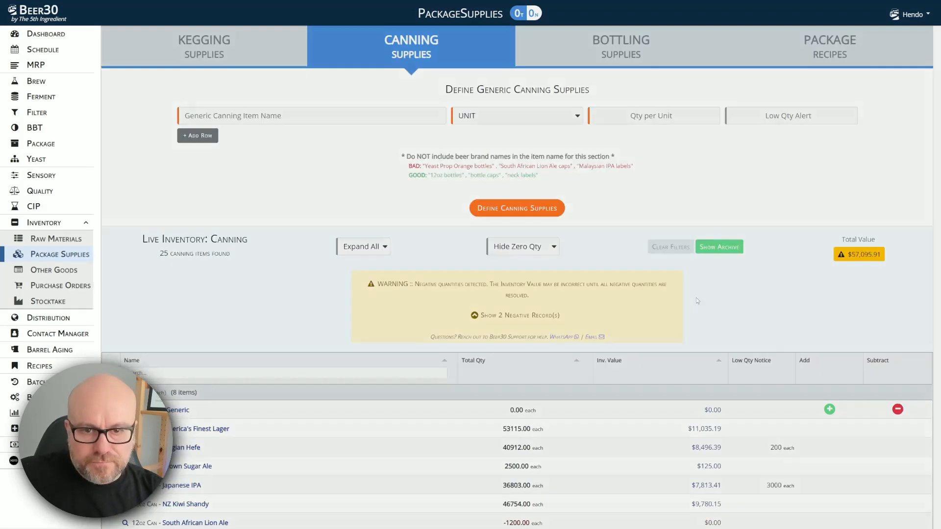
pyautogui.click(544, 143)
pyautogui.click(390, 184)
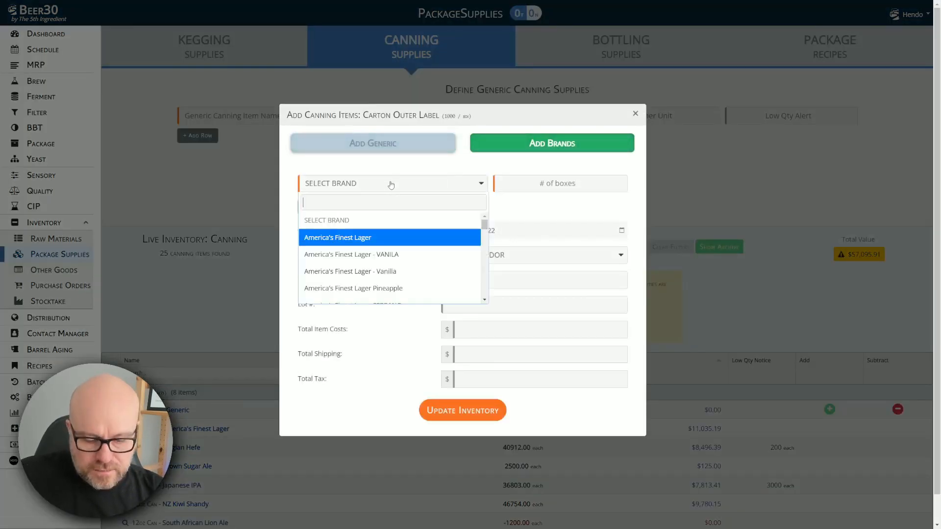
pyautogui.write('south')
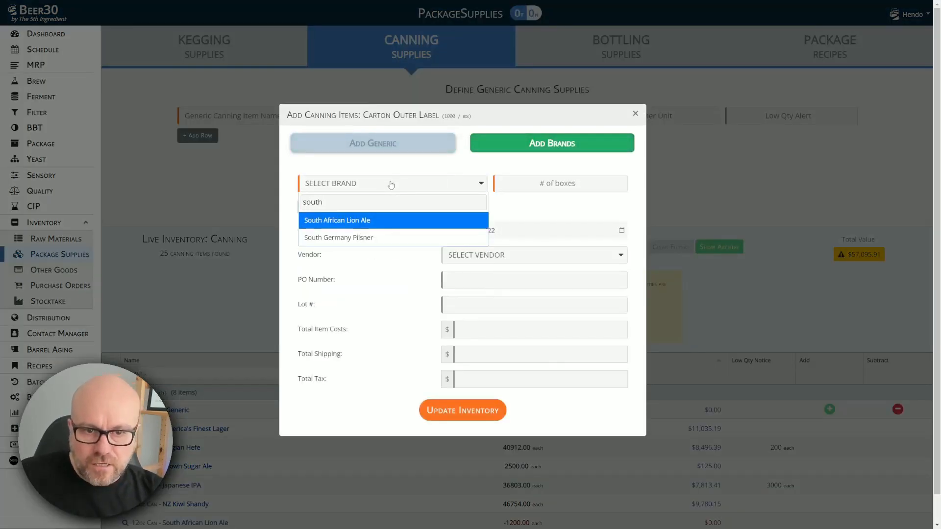
pyautogui.click(380, 220)
pyautogui.click(546, 185)
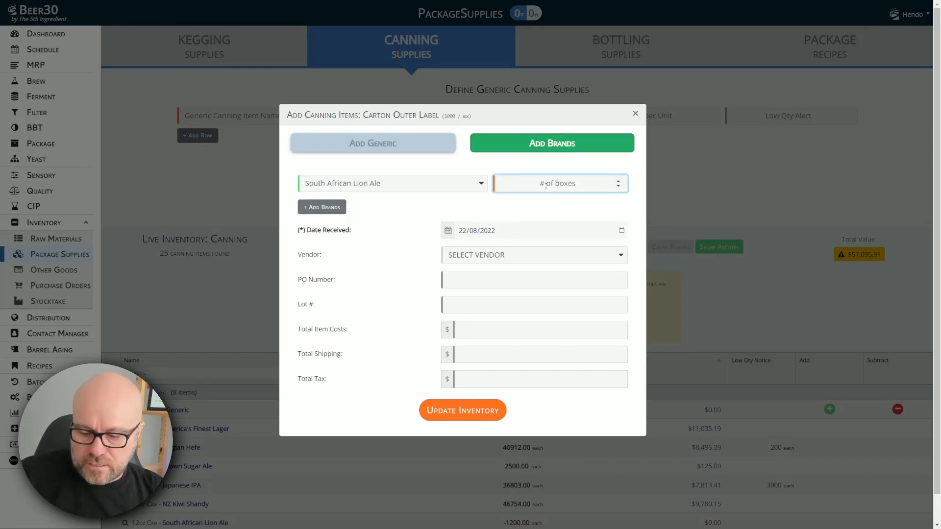
pyautogui.write('10')
pyautogui.click(493, 412)
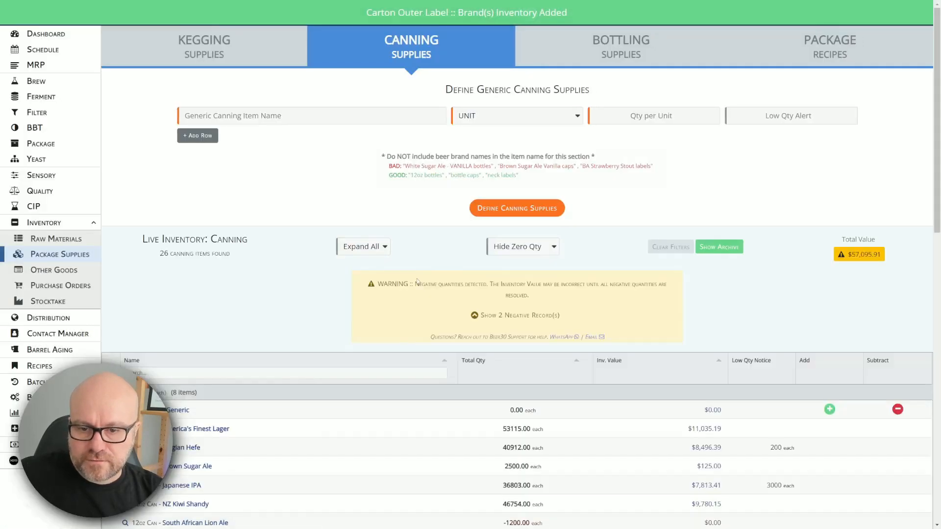
pyautogui.scroll(-15, 416, 278)
pyautogui.scroll(5, 256, 399)
pyautogui.scroll(-3, 256, 399)
pyautogui.scroll(2, 256, 399)
pyautogui.scroll(-2, 256, 399)
pyautogui.scroll(-1, 257, 399)
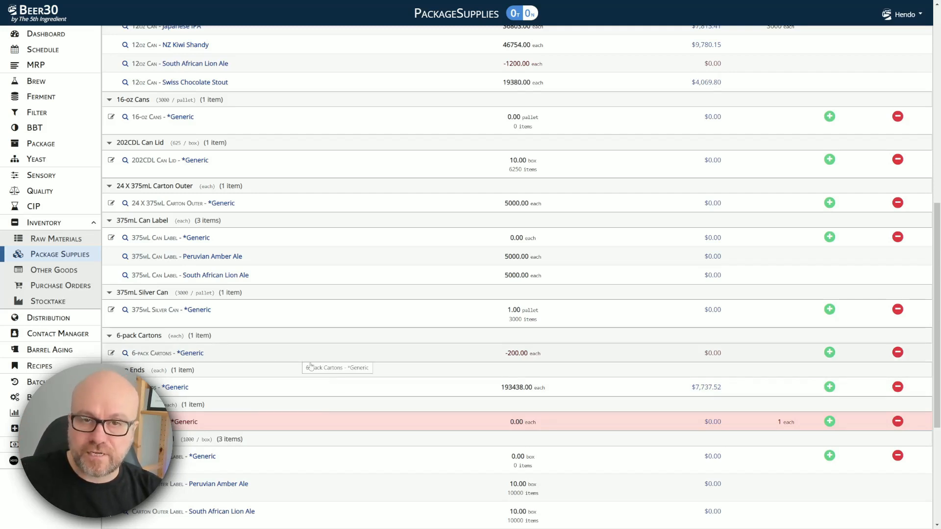
pyautogui.scroll(5, 367, 380)
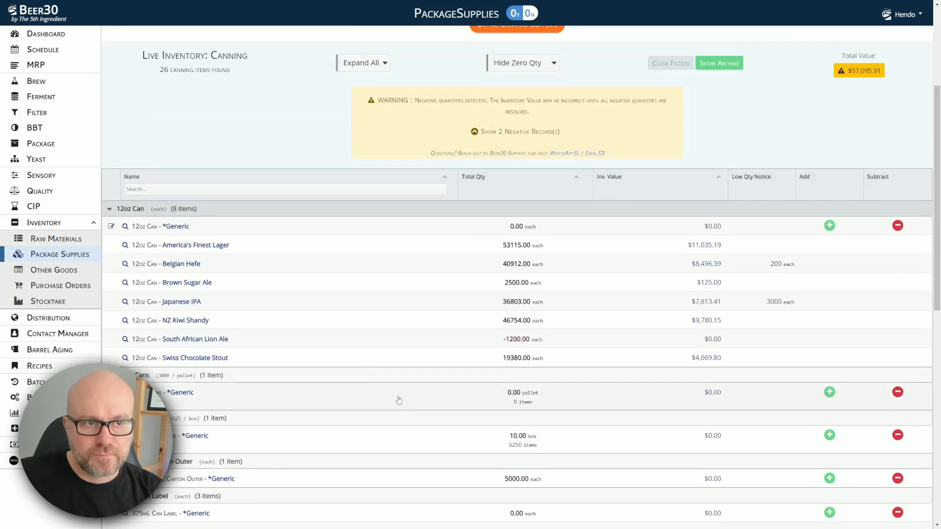
# Step: Review the tanks on the Dashboard, then go to the Package page
pyautogui.click(46, 33)
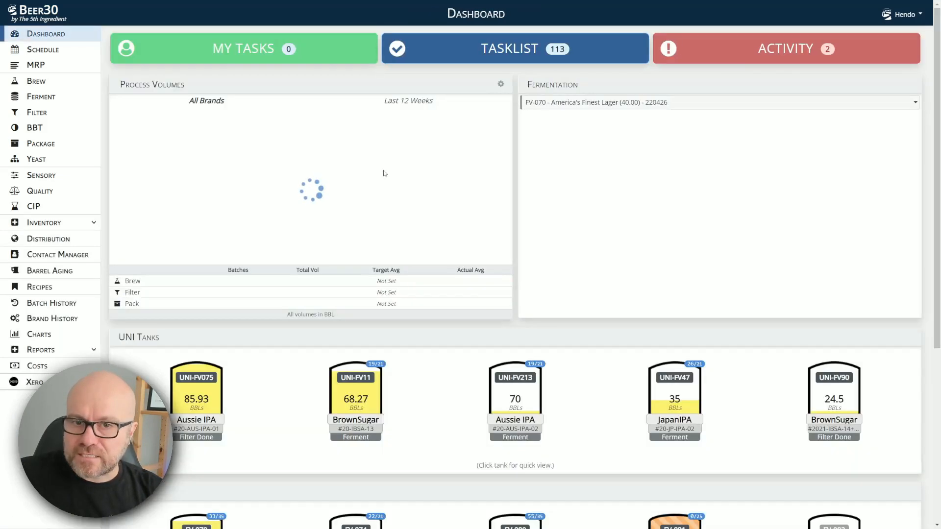
pyautogui.scroll(-8, 373, 224)
pyautogui.scroll(-1, 374, 225)
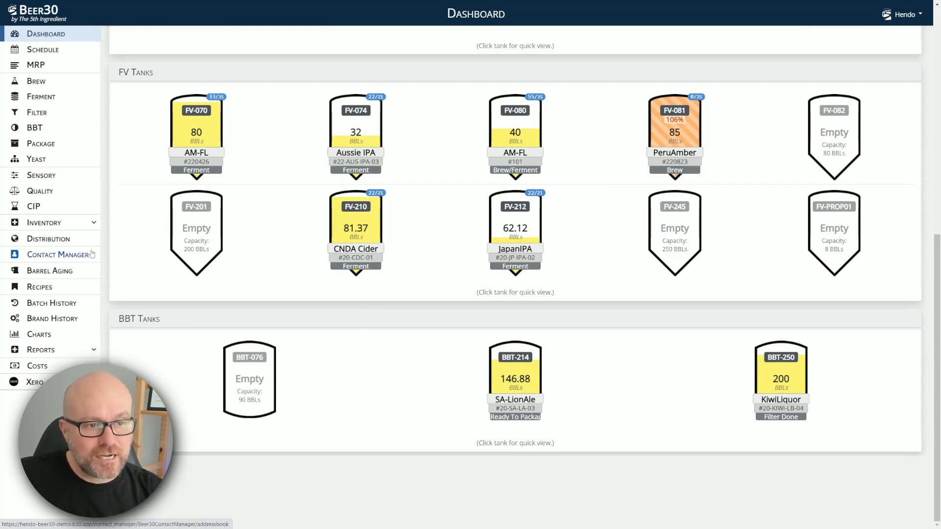
pyautogui.click(78, 143)
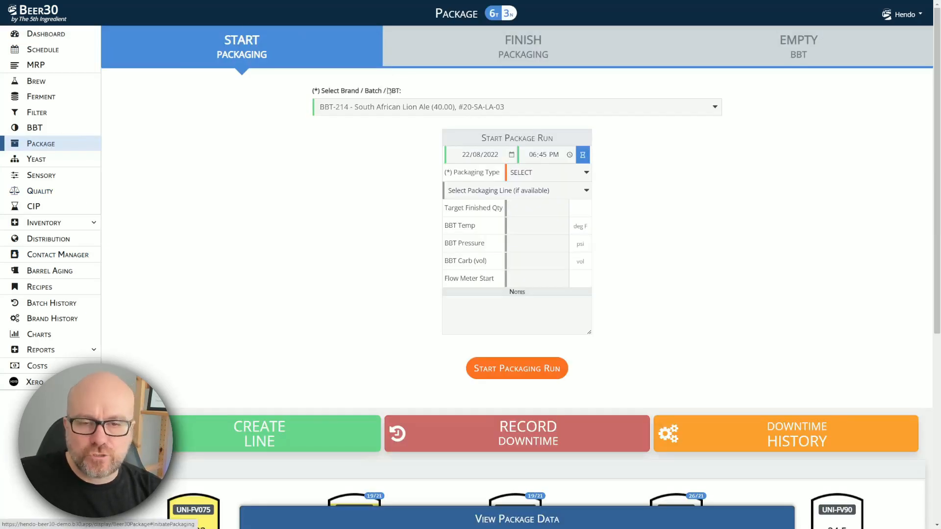
# Step: Start a Canning run of BBT-214 in 375-mL cans, 4 cans per set, 6 sets per case
pyautogui.click(421, 108)
pyautogui.click(422, 110)
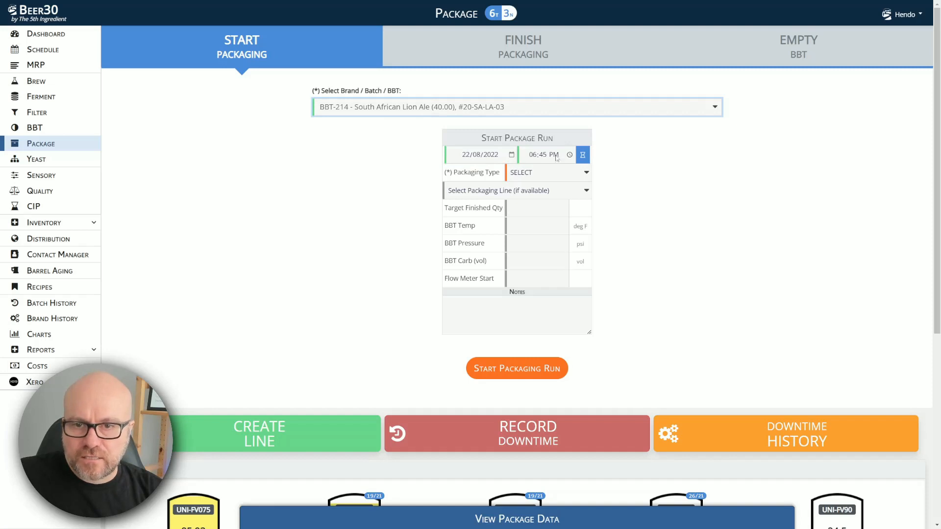
pyautogui.click(539, 172)
pyautogui.click(540, 204)
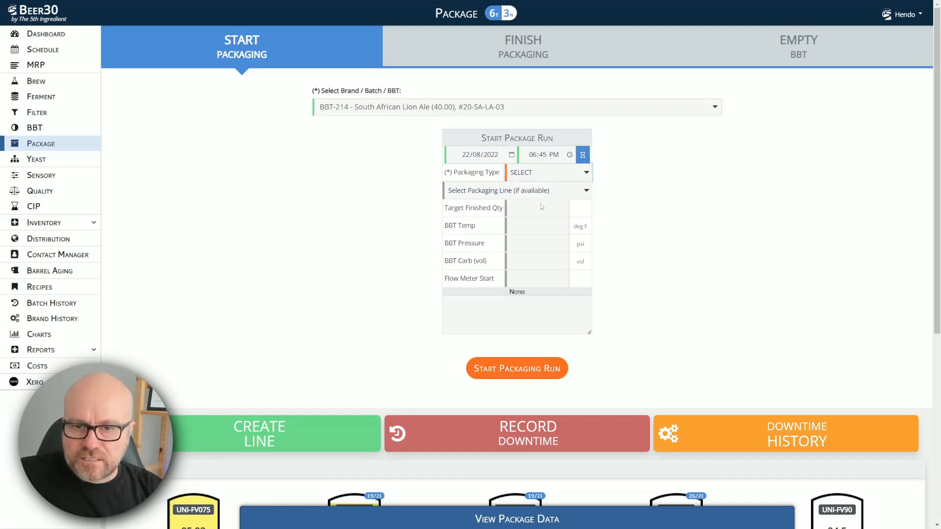
pyautogui.click(587, 210)
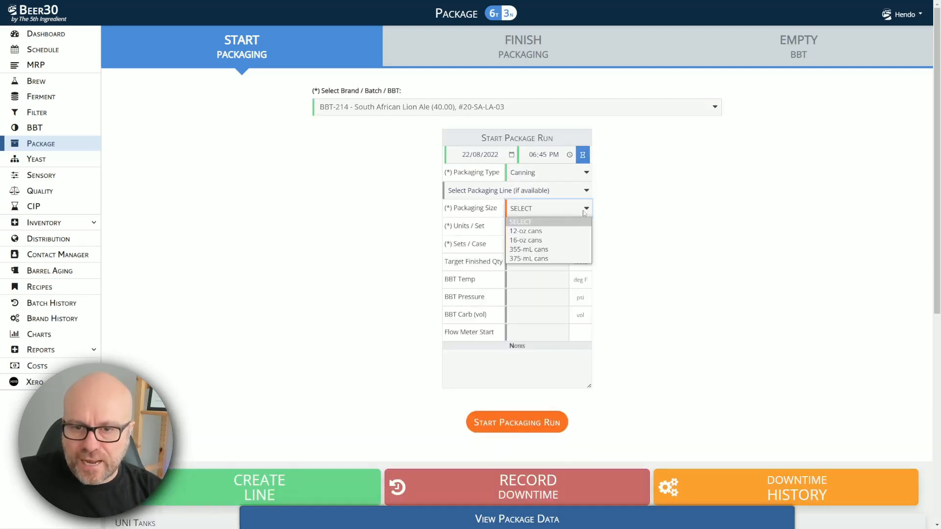
pyautogui.click(545, 259)
pyautogui.click(534, 226)
pyautogui.click(530, 263)
pyautogui.click(524, 246)
pyautogui.click(524, 278)
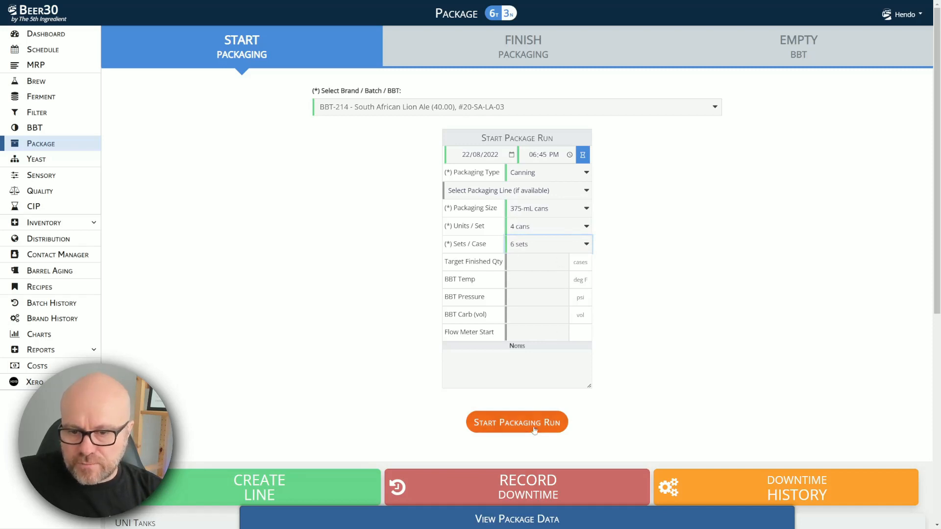
pyautogui.click(515, 422)
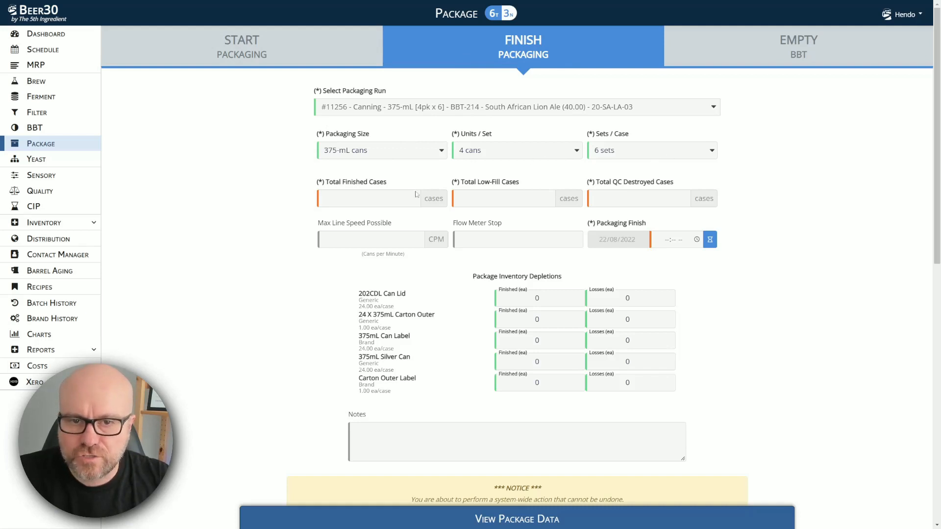
# Step: Enter 100 total finished, 5 low-fill and 1 QC-destroyed cases for run #11256
pyautogui.click(359, 201)
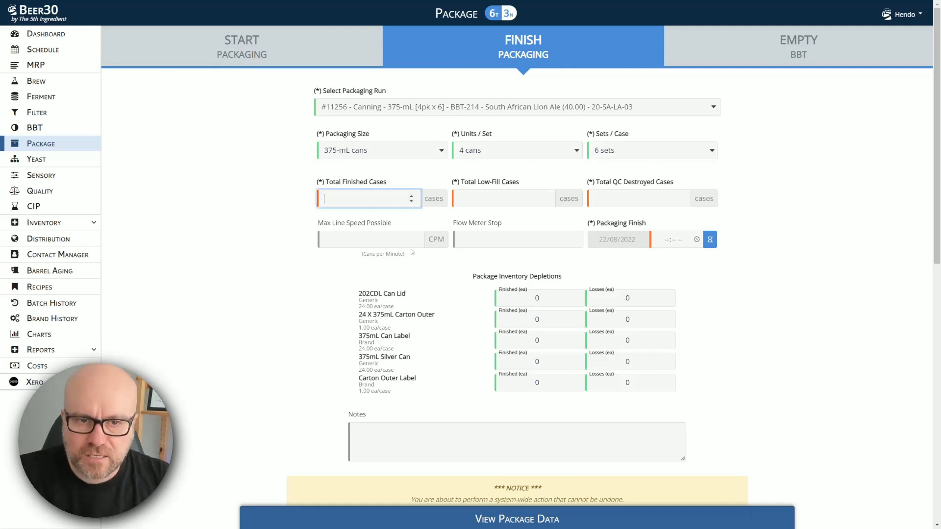
pyautogui.write('100')
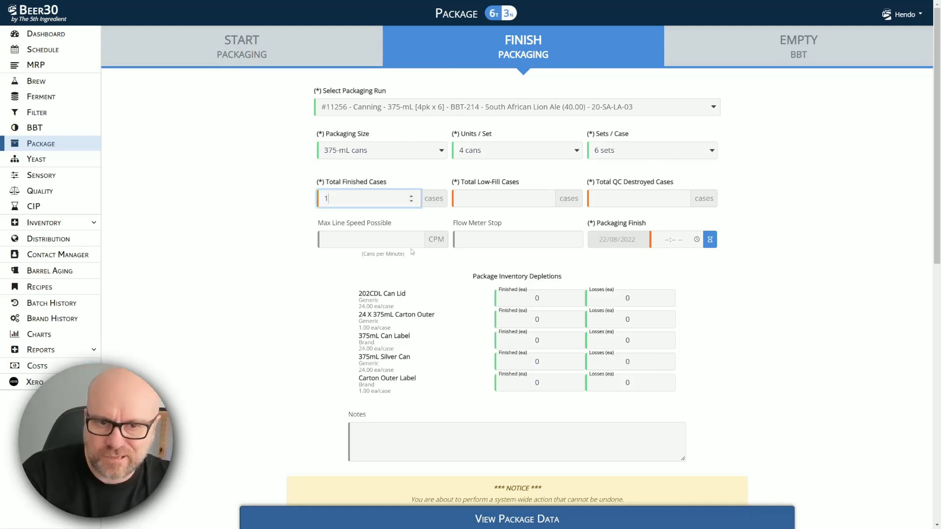
pyautogui.press('Tab')
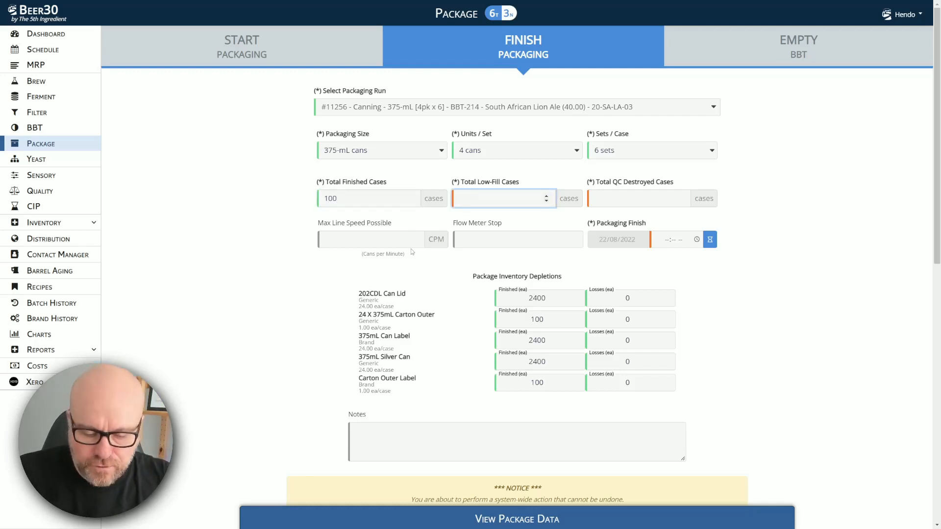
pyautogui.press('Tab')
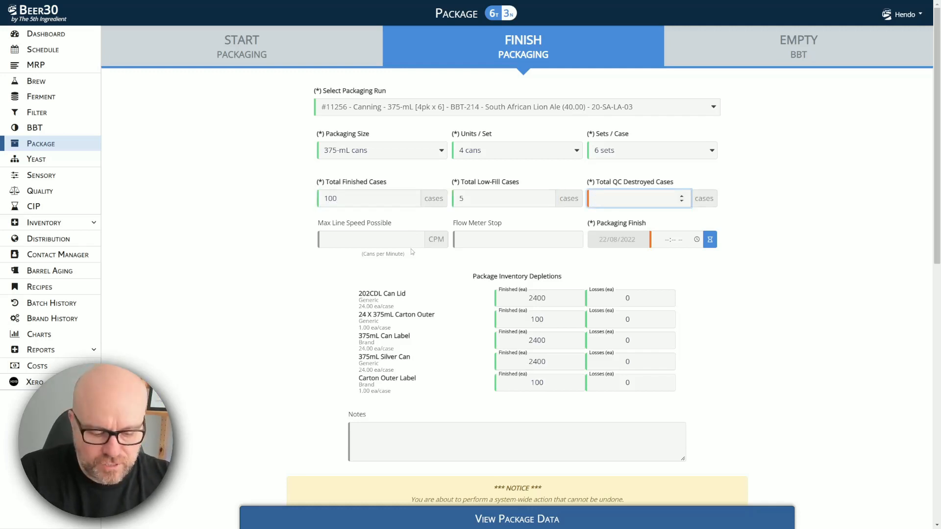
pyautogui.press('Tab')
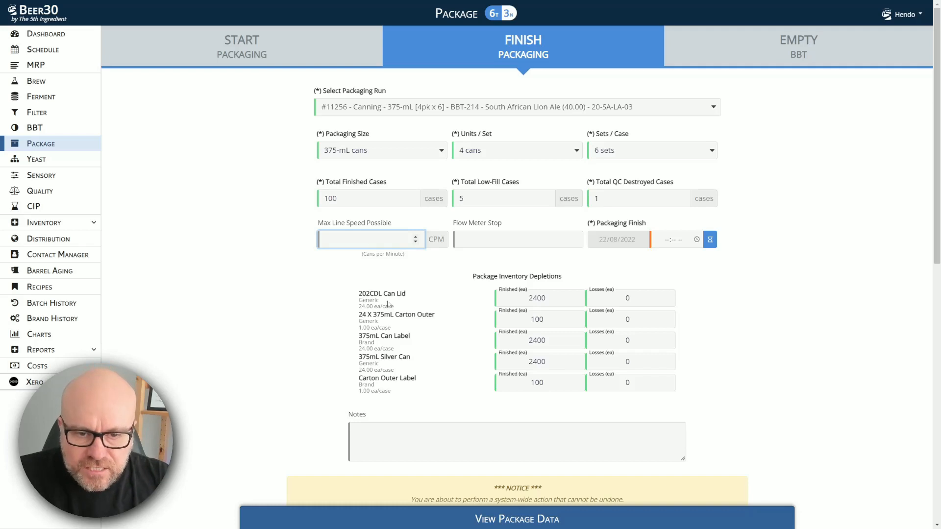